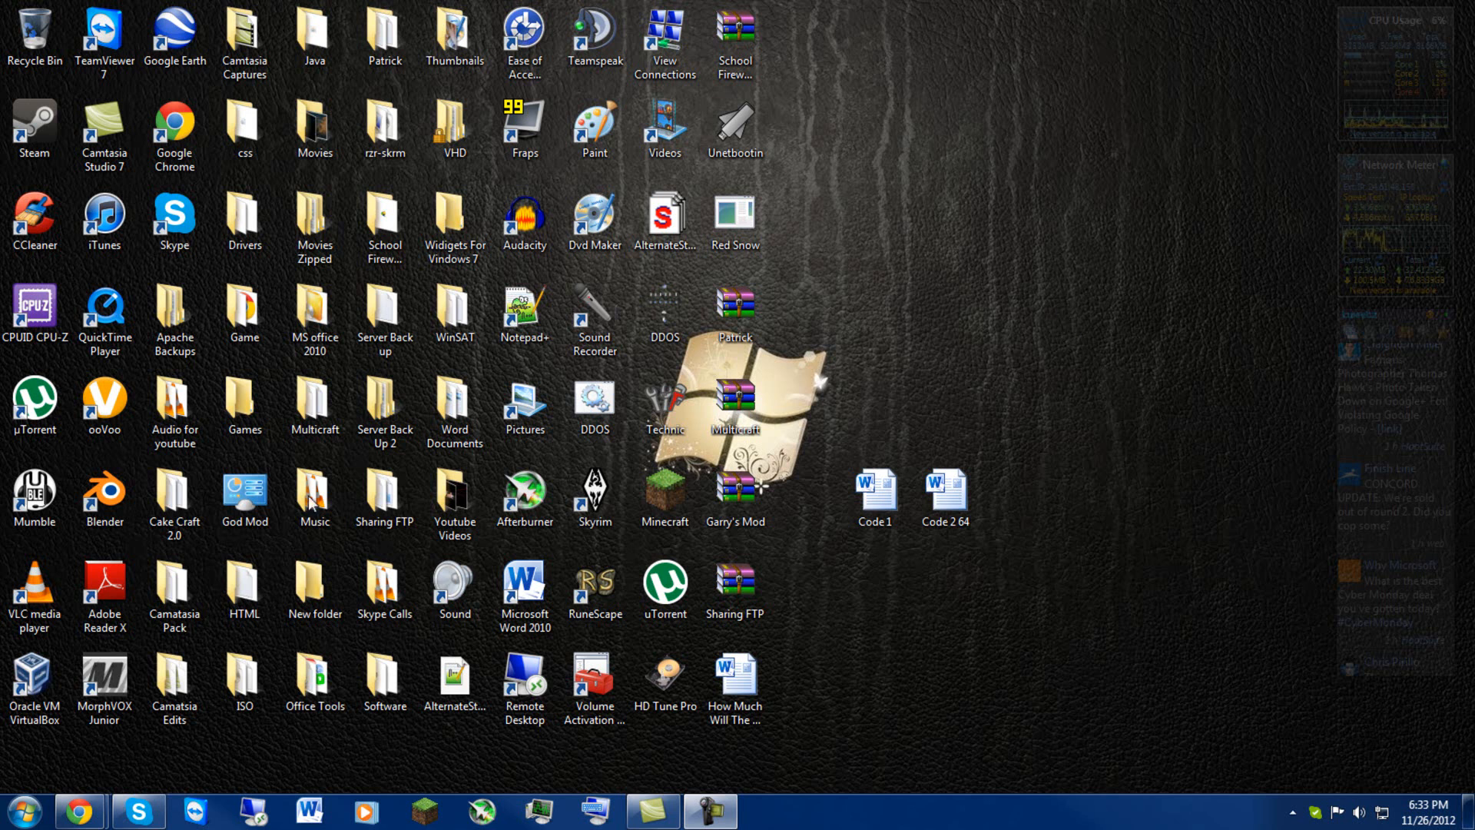
# Launch a Command Prompt from the Start menu, snap it left, then close it
pyautogui.click(23, 812)
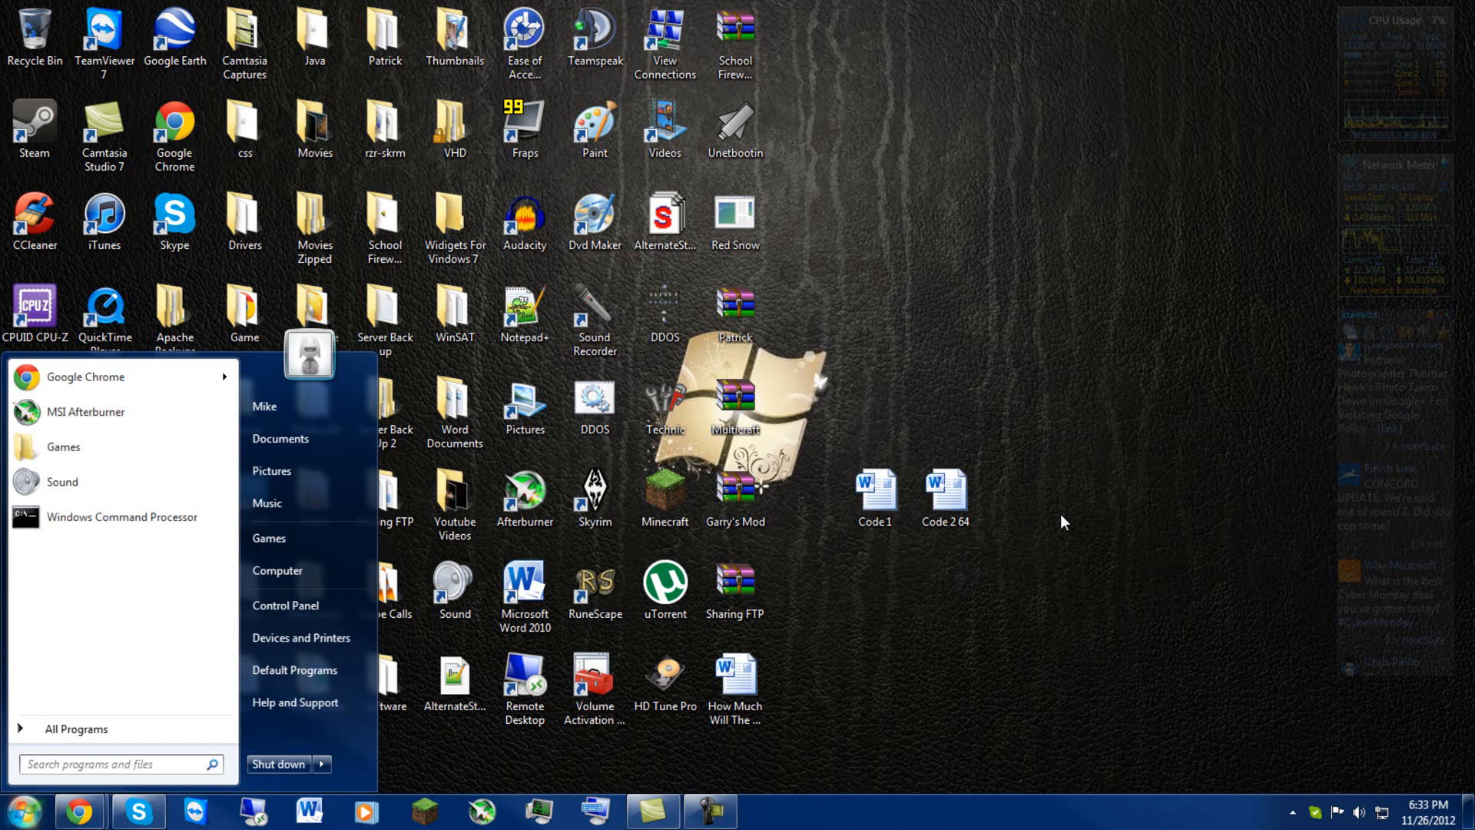
pyautogui.click(1065, 425)
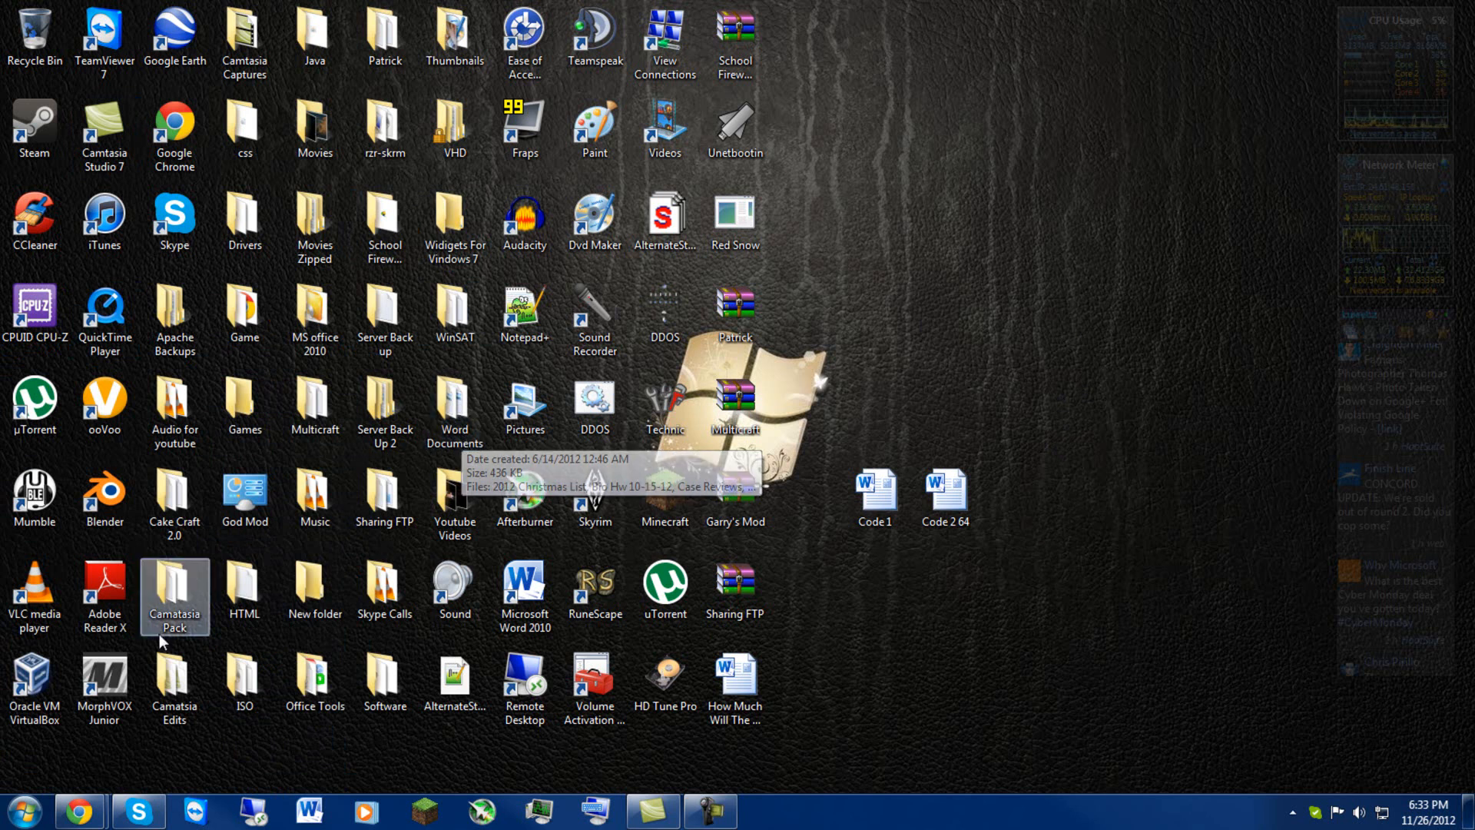
pyautogui.click(23, 811)
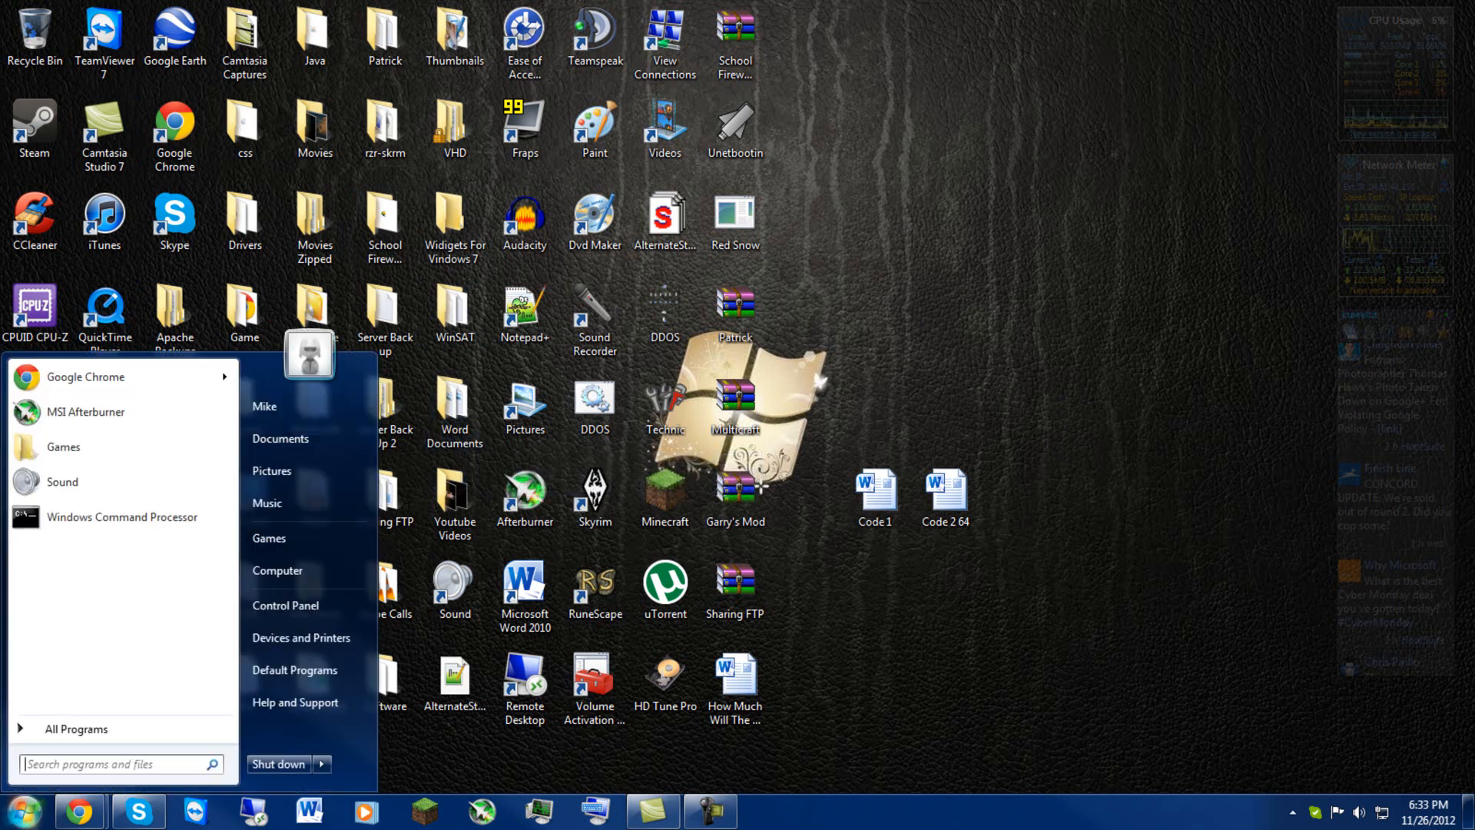
pyautogui.write('cmd')
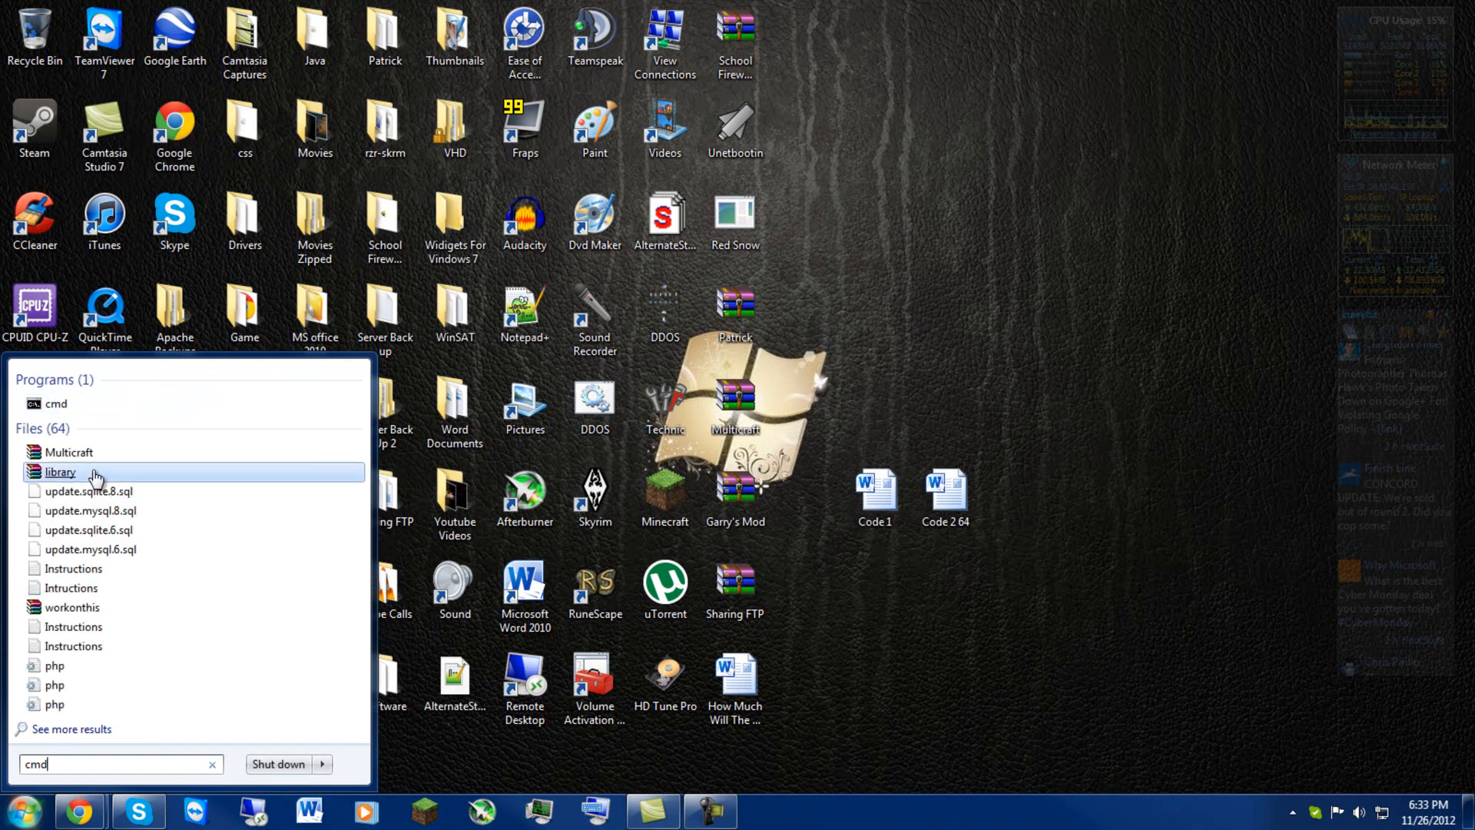
pyautogui.click(87, 405)
pyautogui.press('super+Left')
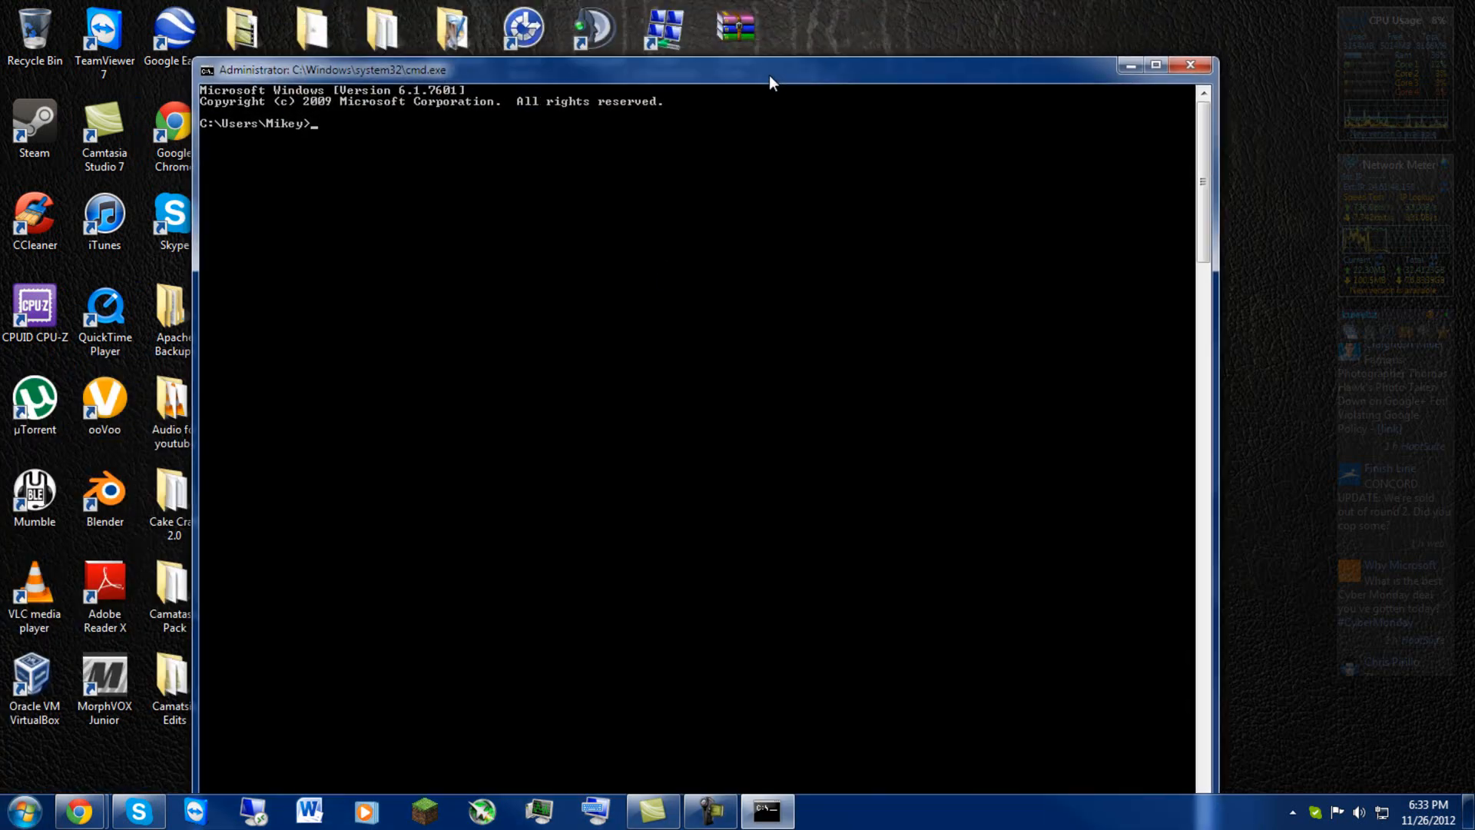
pyautogui.click(992, 12)
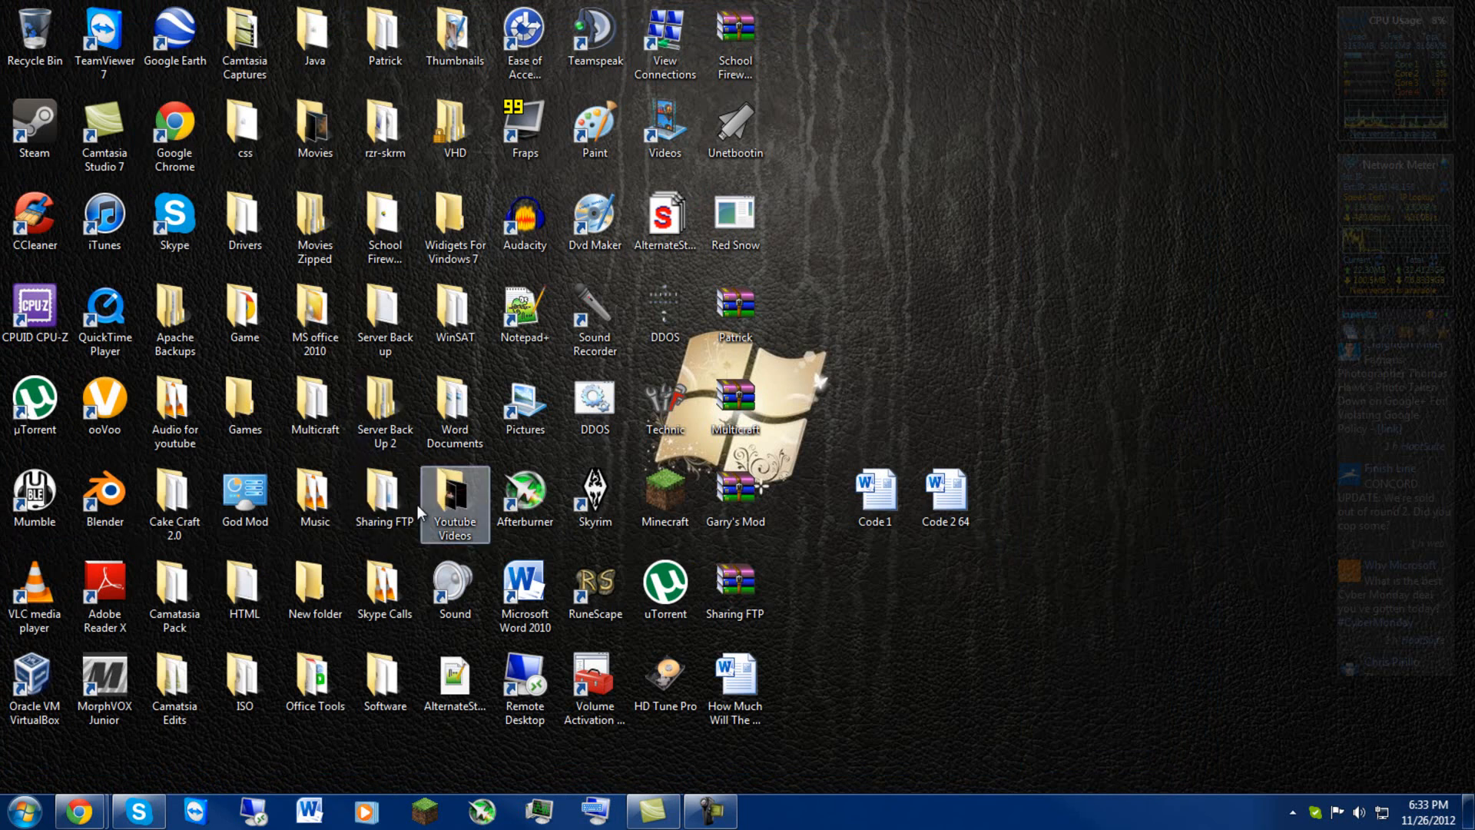
# Move the Code 1 and Code 2 64 documents up and right on the desktop, then bring up the Start menu
pyautogui.moveTo(826, 386); pyautogui.dragTo(984, 571)
pyautogui.moveTo(911, 510); pyautogui.dragTo(1014, 469)
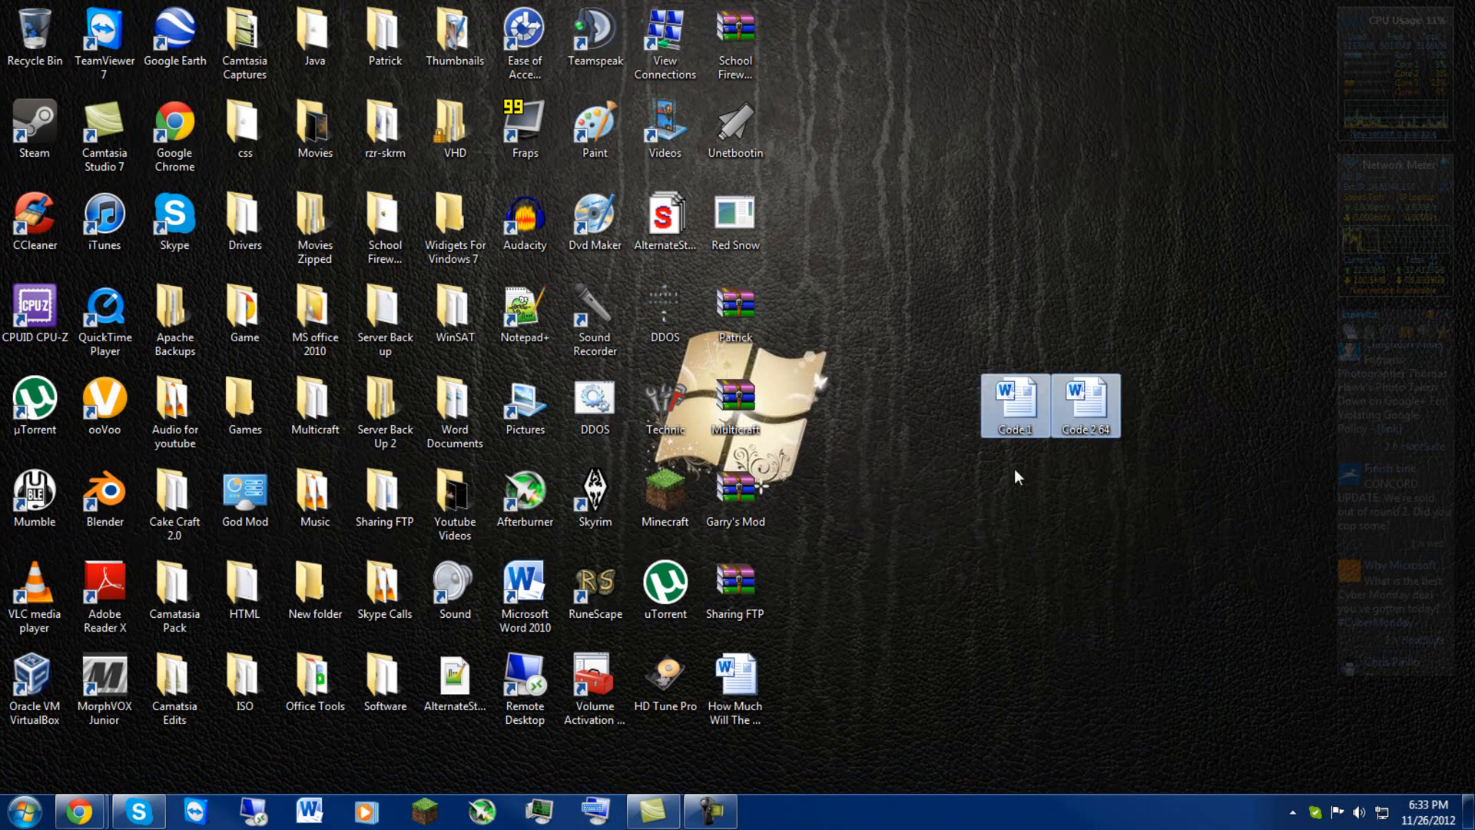
pyautogui.click(937, 291)
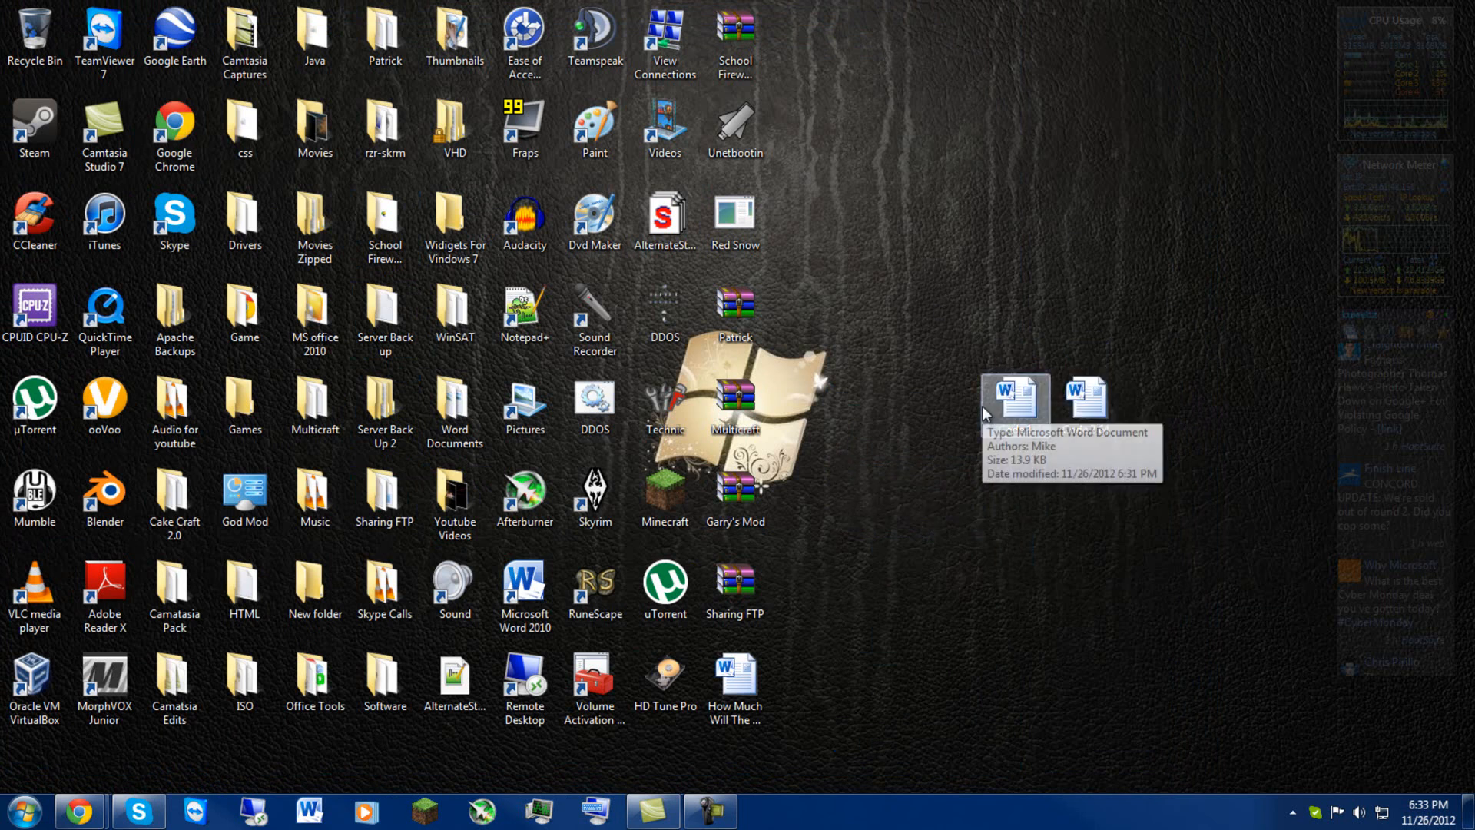
pyautogui.moveTo(935, 219); pyautogui.dragTo(1088, 616)
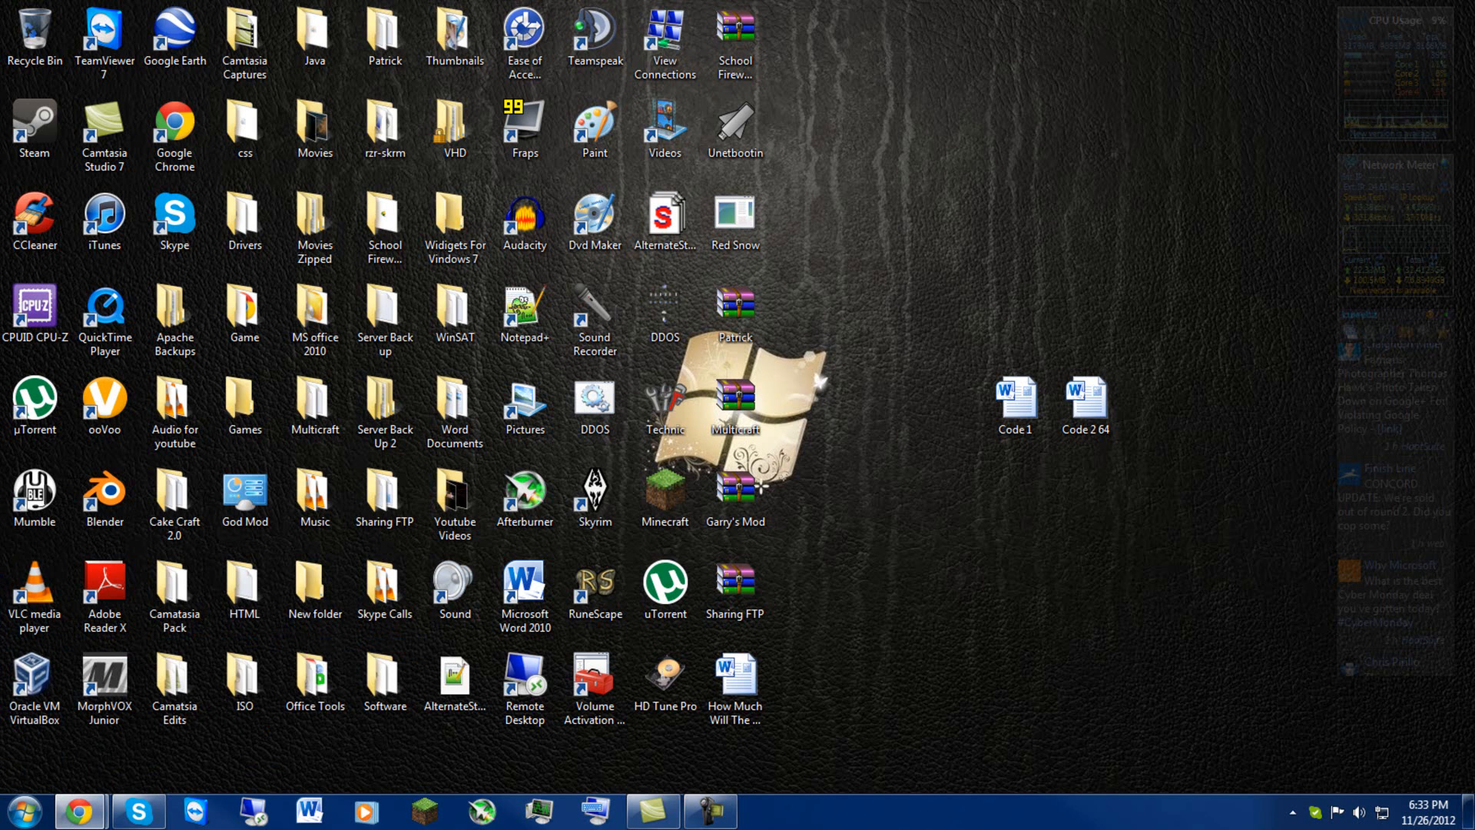
pyautogui.click(79, 812)
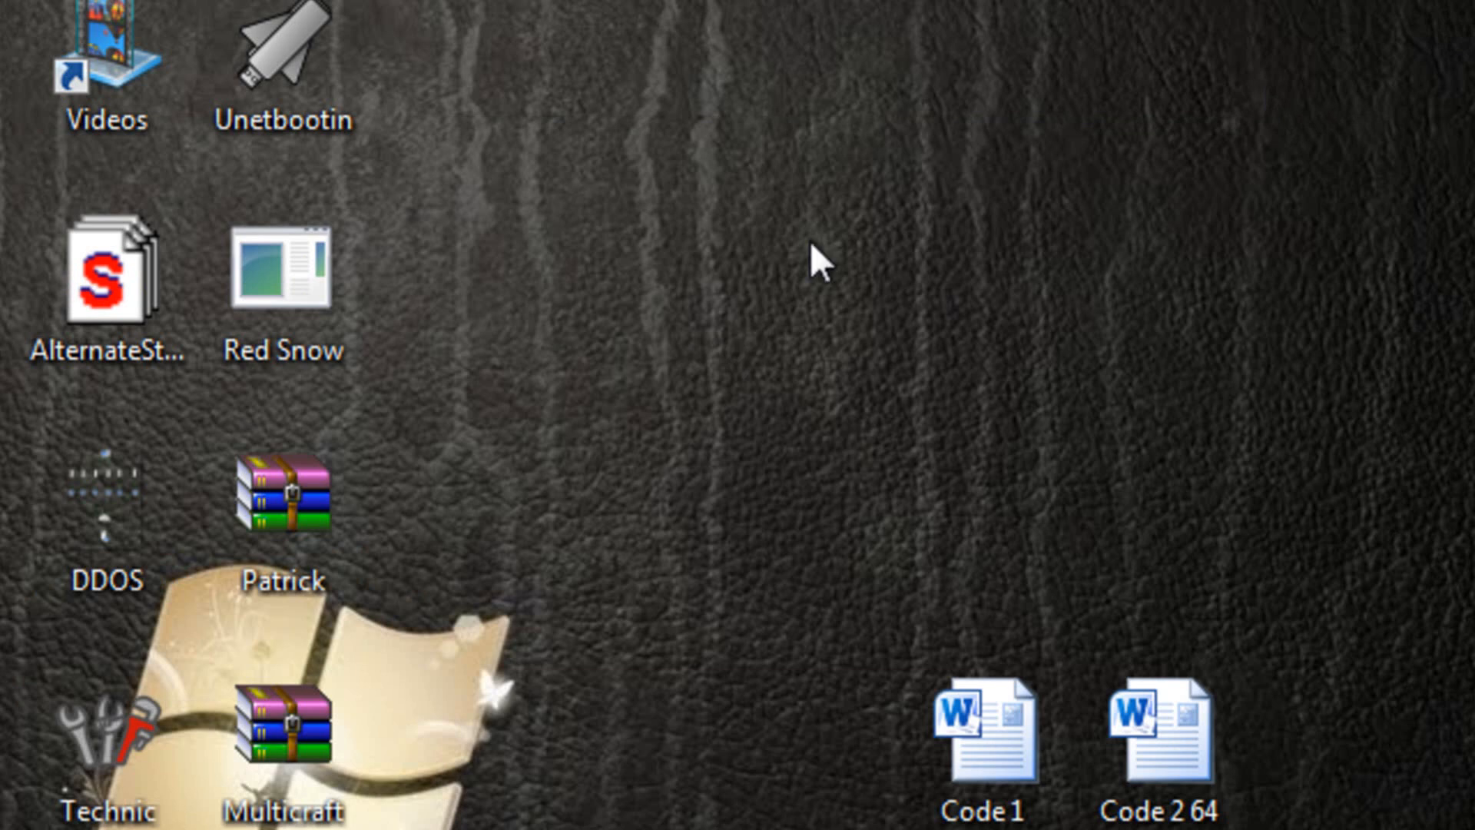
pyautogui.moveTo(786, 270); pyautogui.dragTo(701, 574)
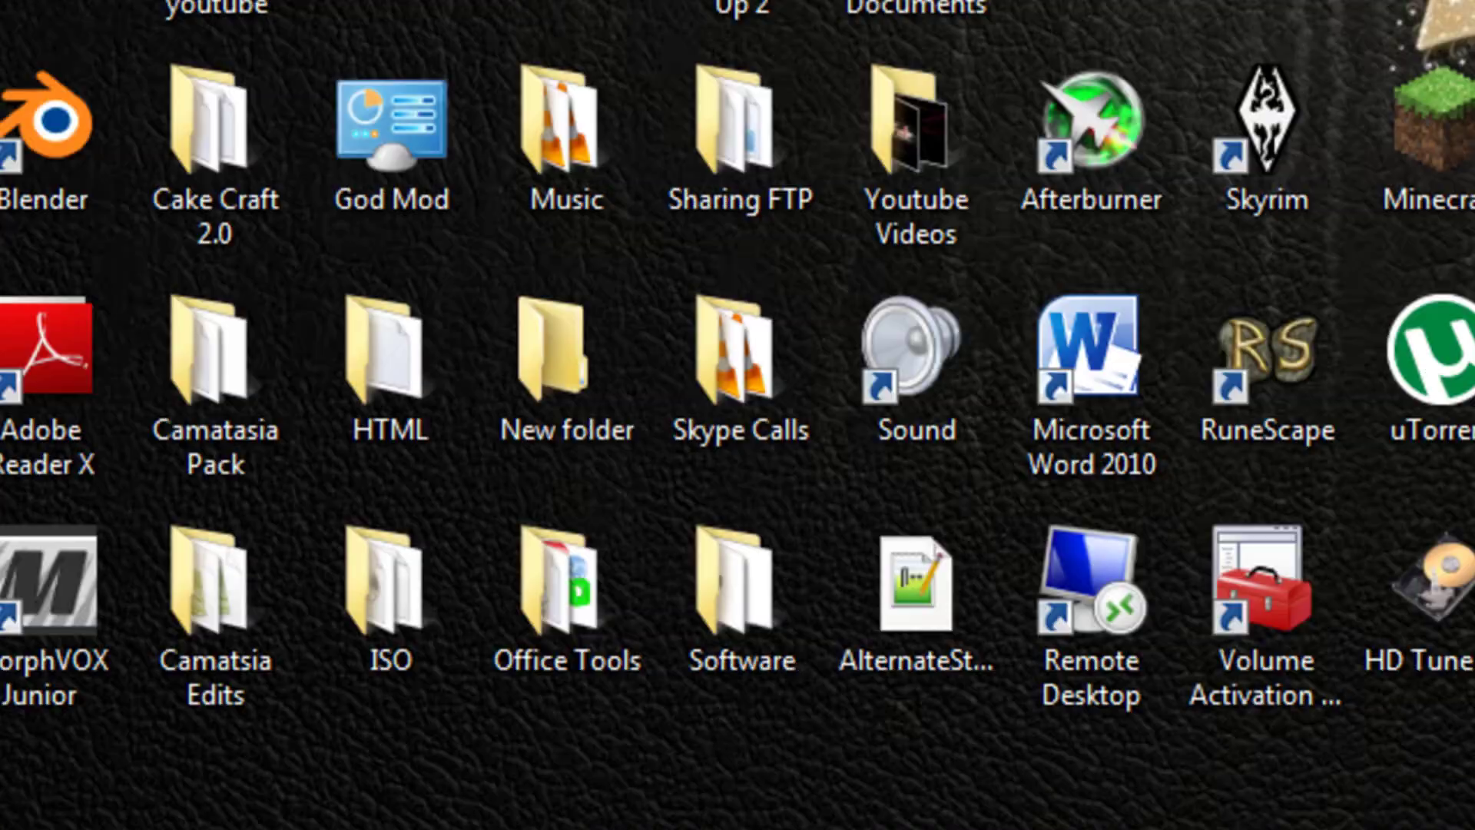
pyautogui.click(75, 778)
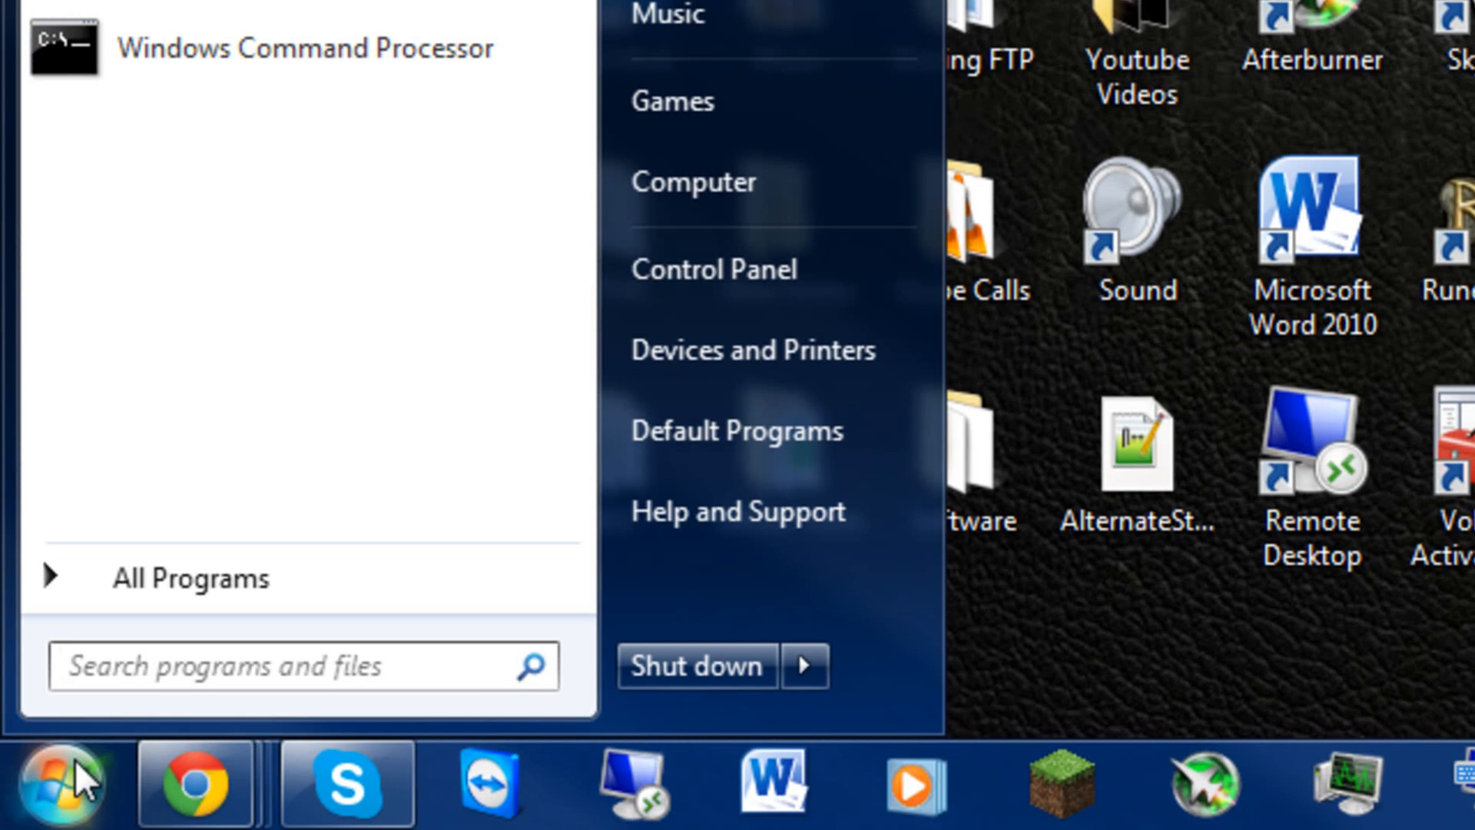
pyautogui.write('n')
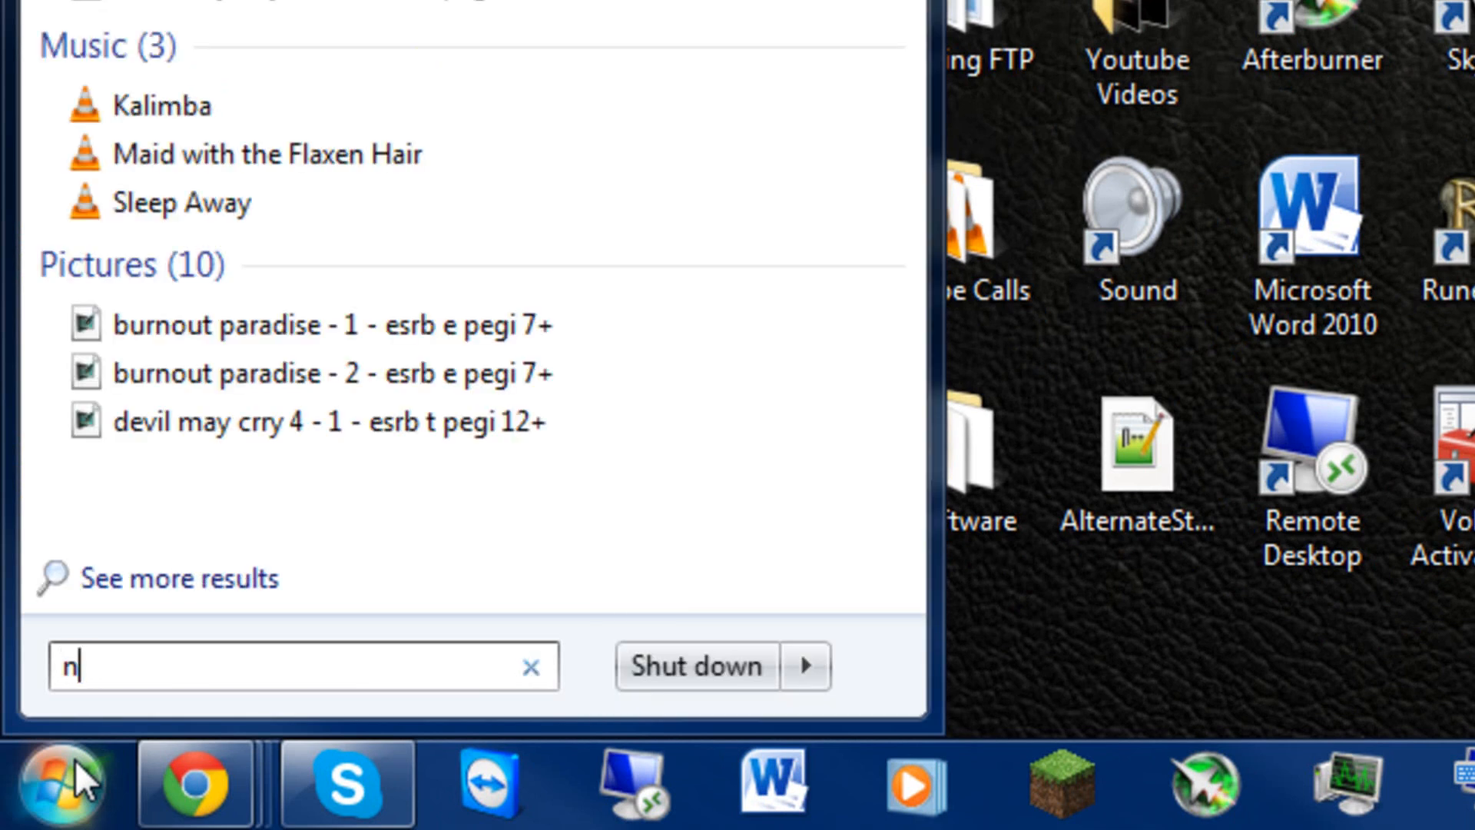
pyautogui.write('ote')
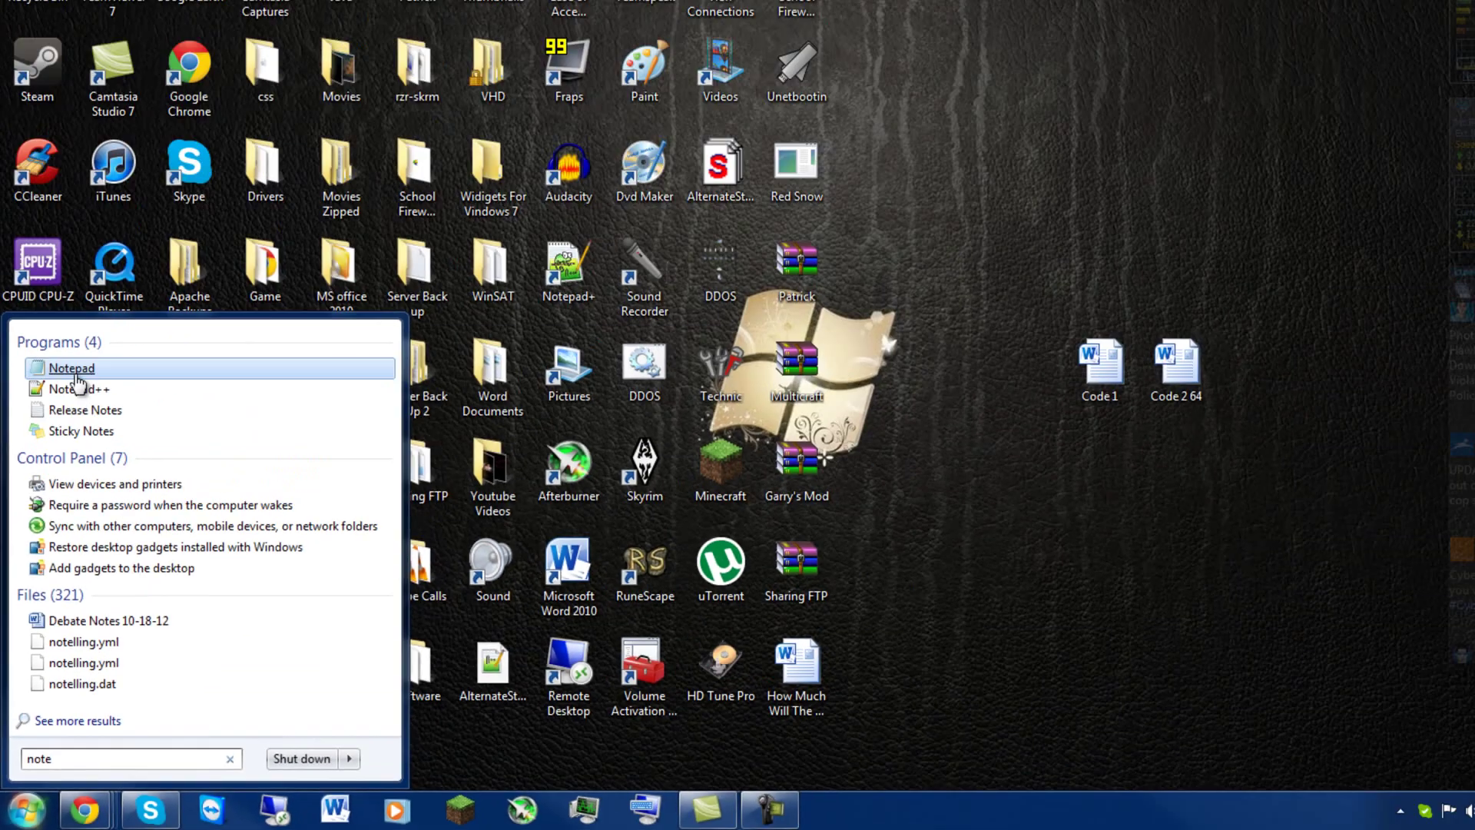
# Launch Notepad from the search results and place it full height along the left edge
pyautogui.press('Return')
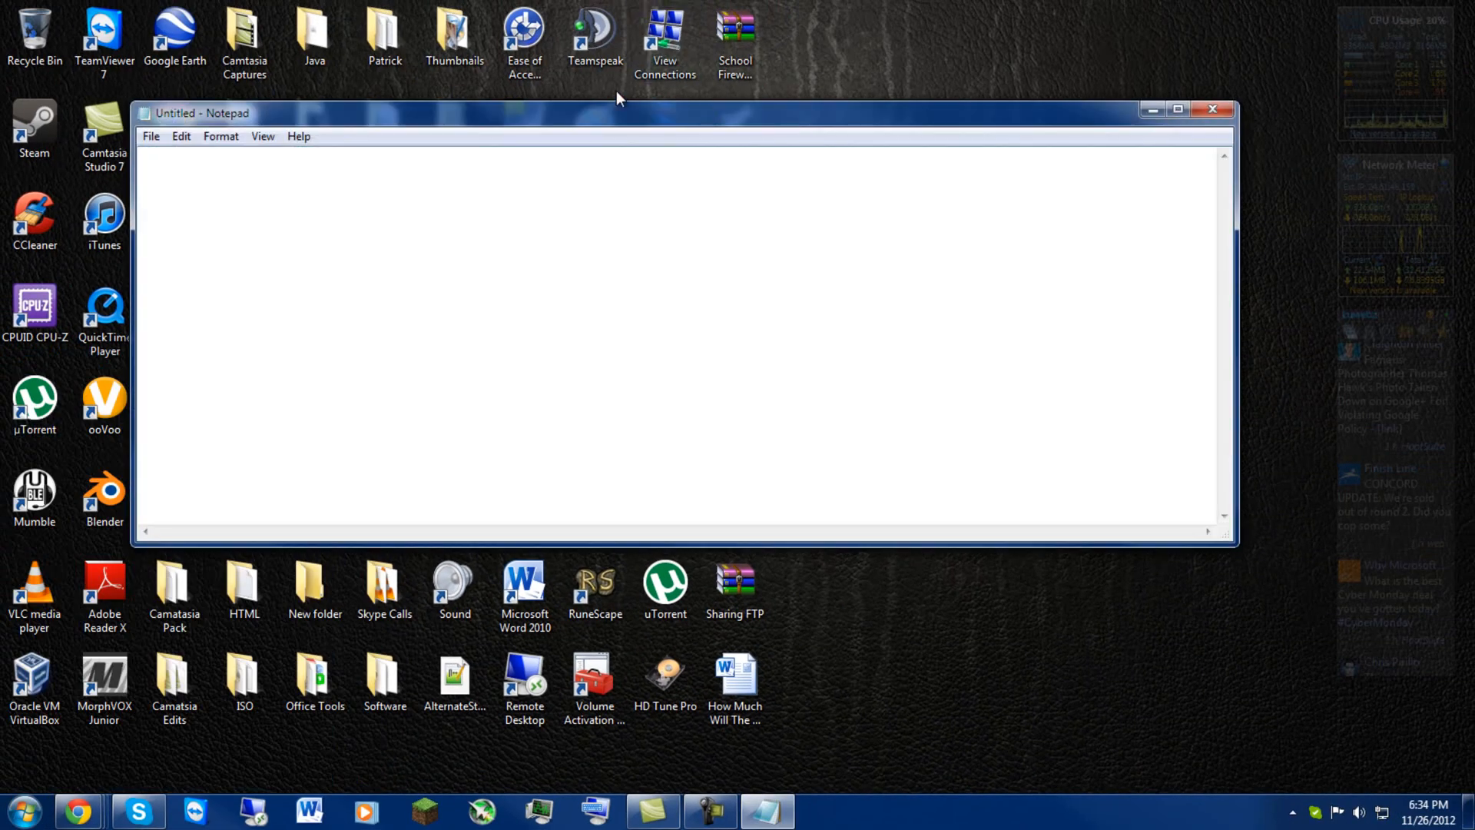
pyautogui.moveTo(559, 161)
pyautogui.mouseDown()
pyautogui.moveTo(340, 158)
pyautogui.moveTo(1473, 93)
pyautogui.mouseUp()
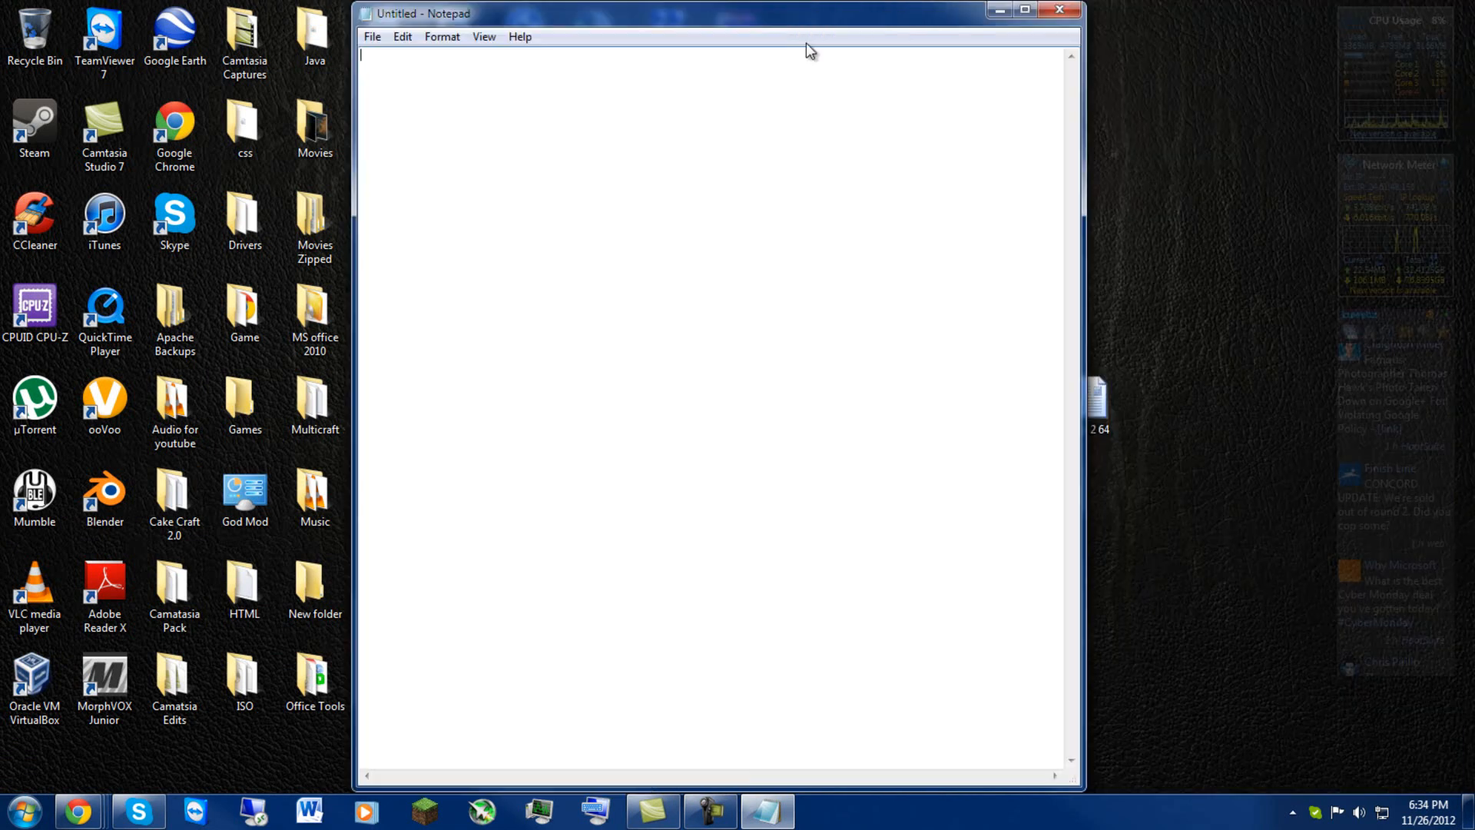
pyautogui.moveTo(1245, 21); pyautogui.dragTo(507, 1)
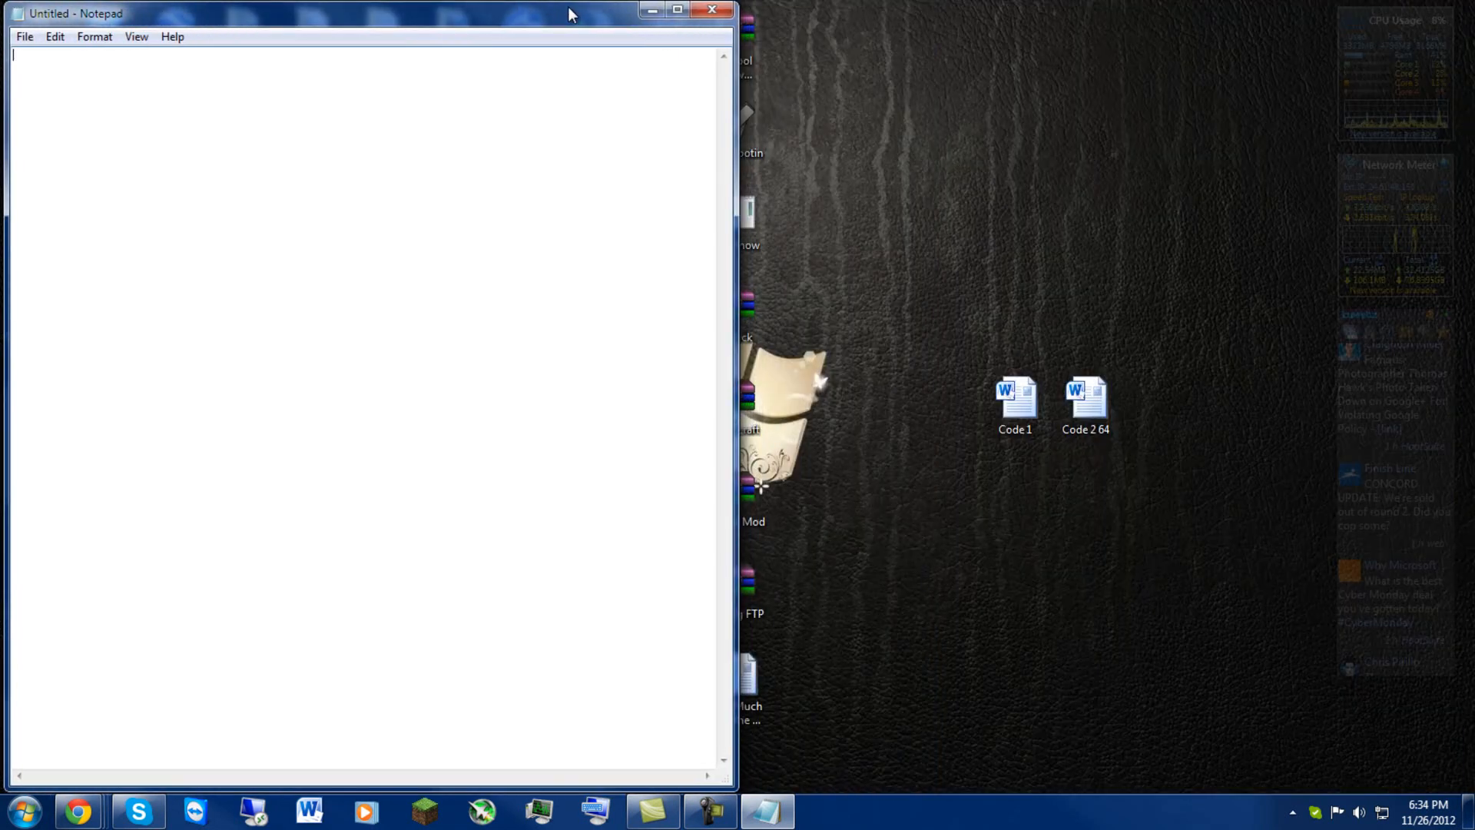
# In the Code 2 64 script, change the Java path from jre6 to jre7
pyautogui.click(1108, 405)
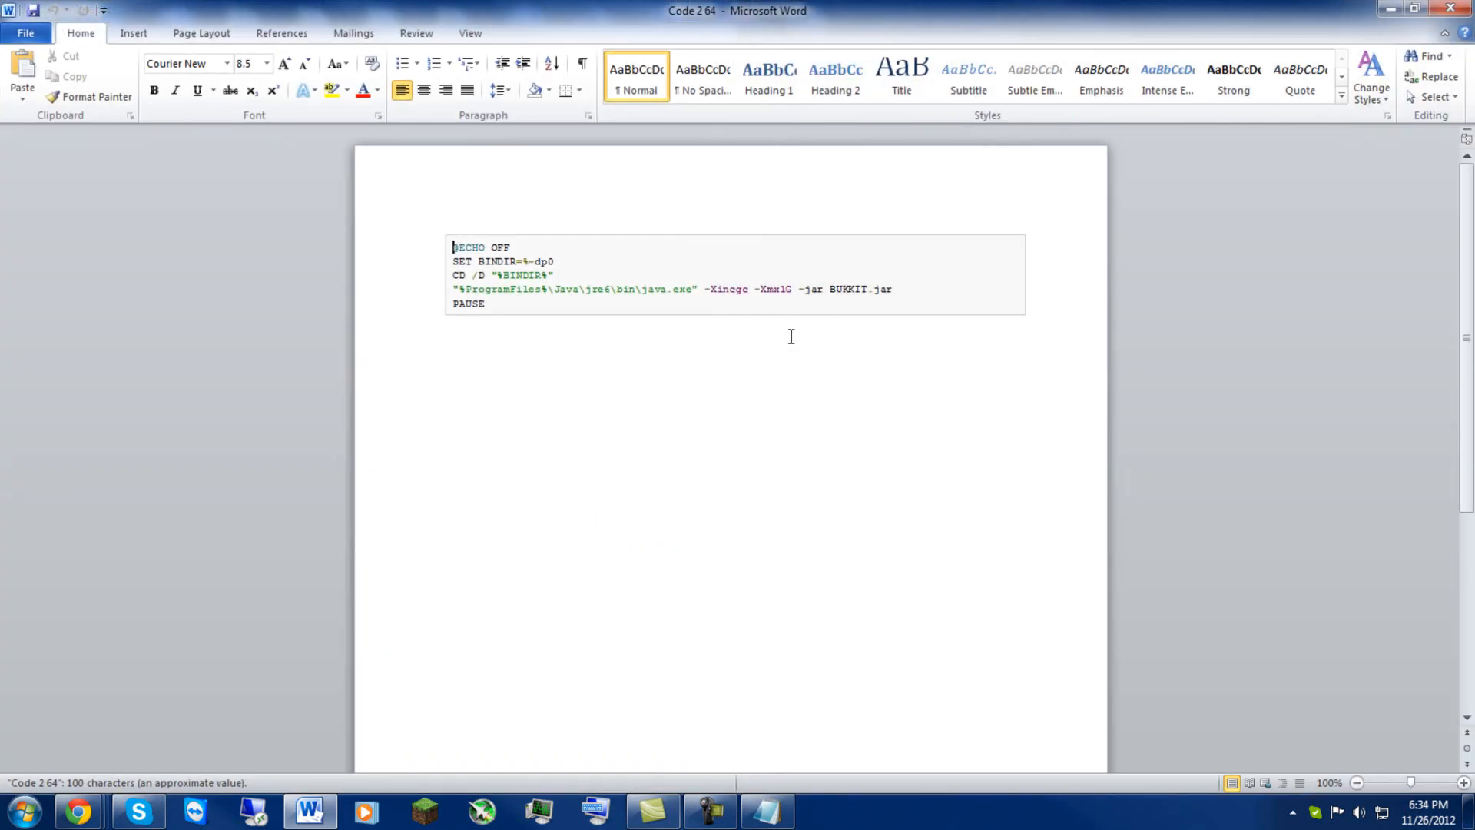
pyautogui.click(530, 303)
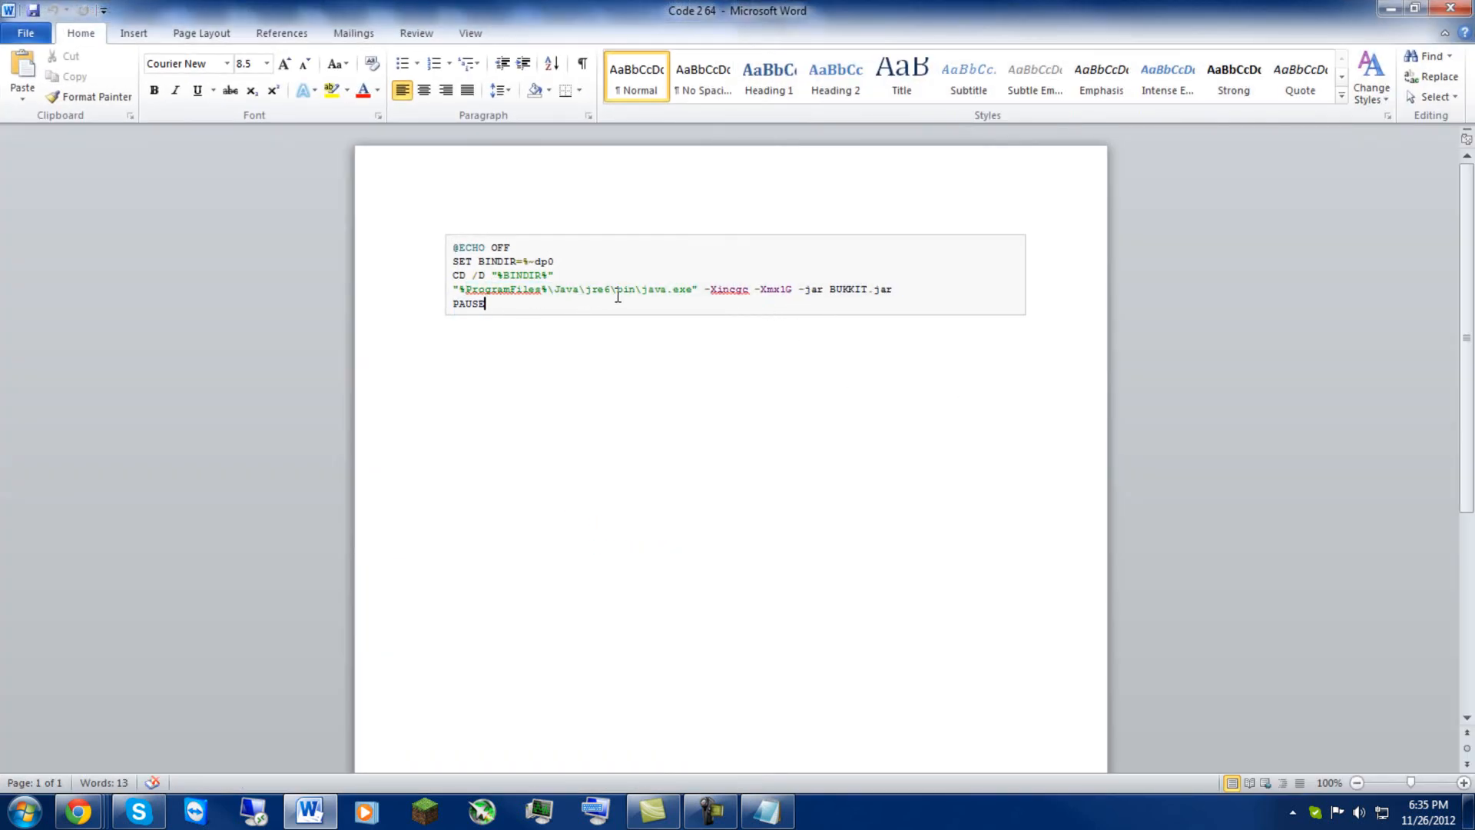
pyautogui.press('Right')
pyautogui.press('Right')
pyautogui.press('Right')
pyautogui.press('BackSpace')
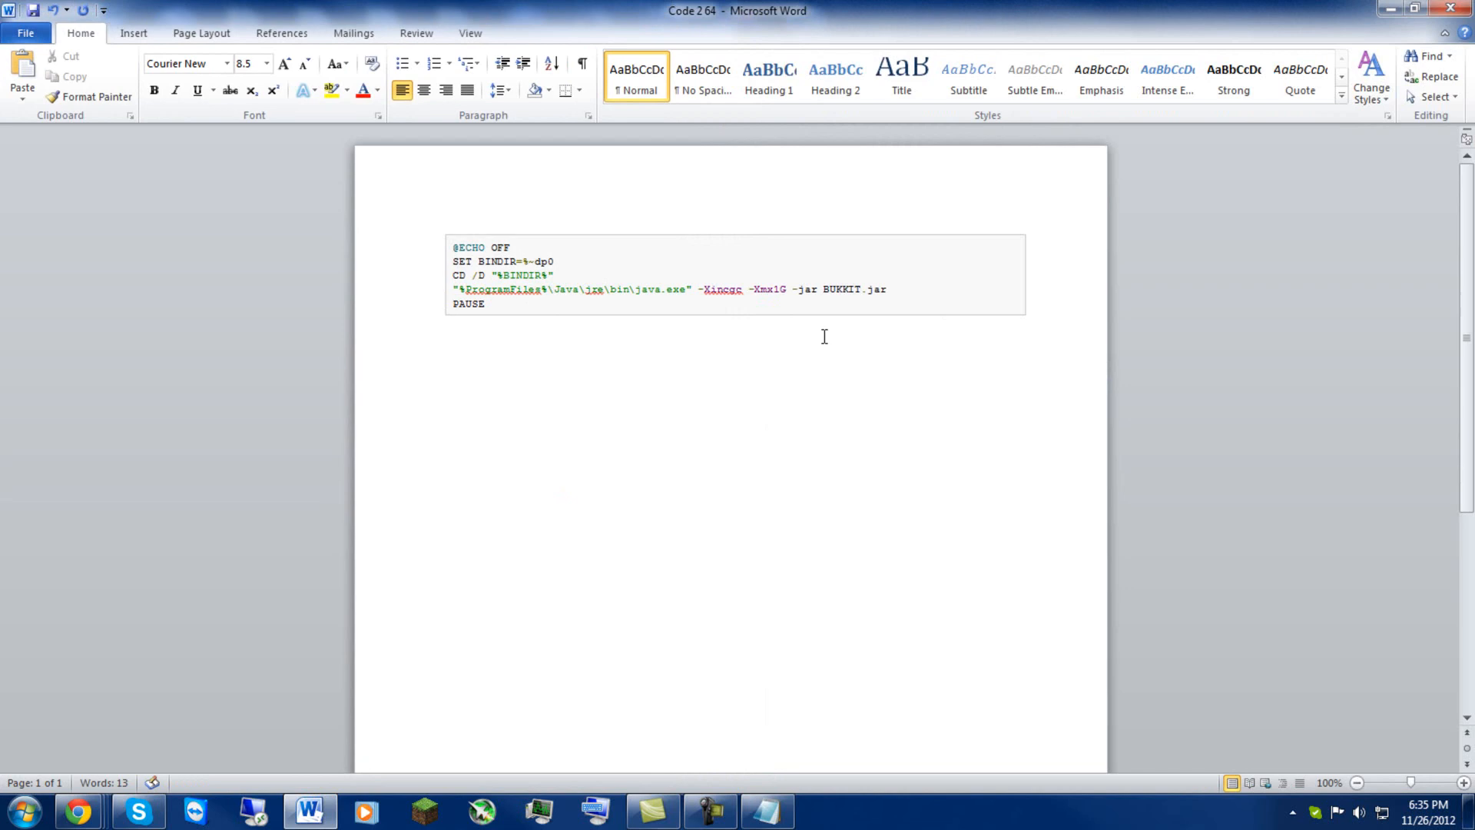
pyautogui.write('7')
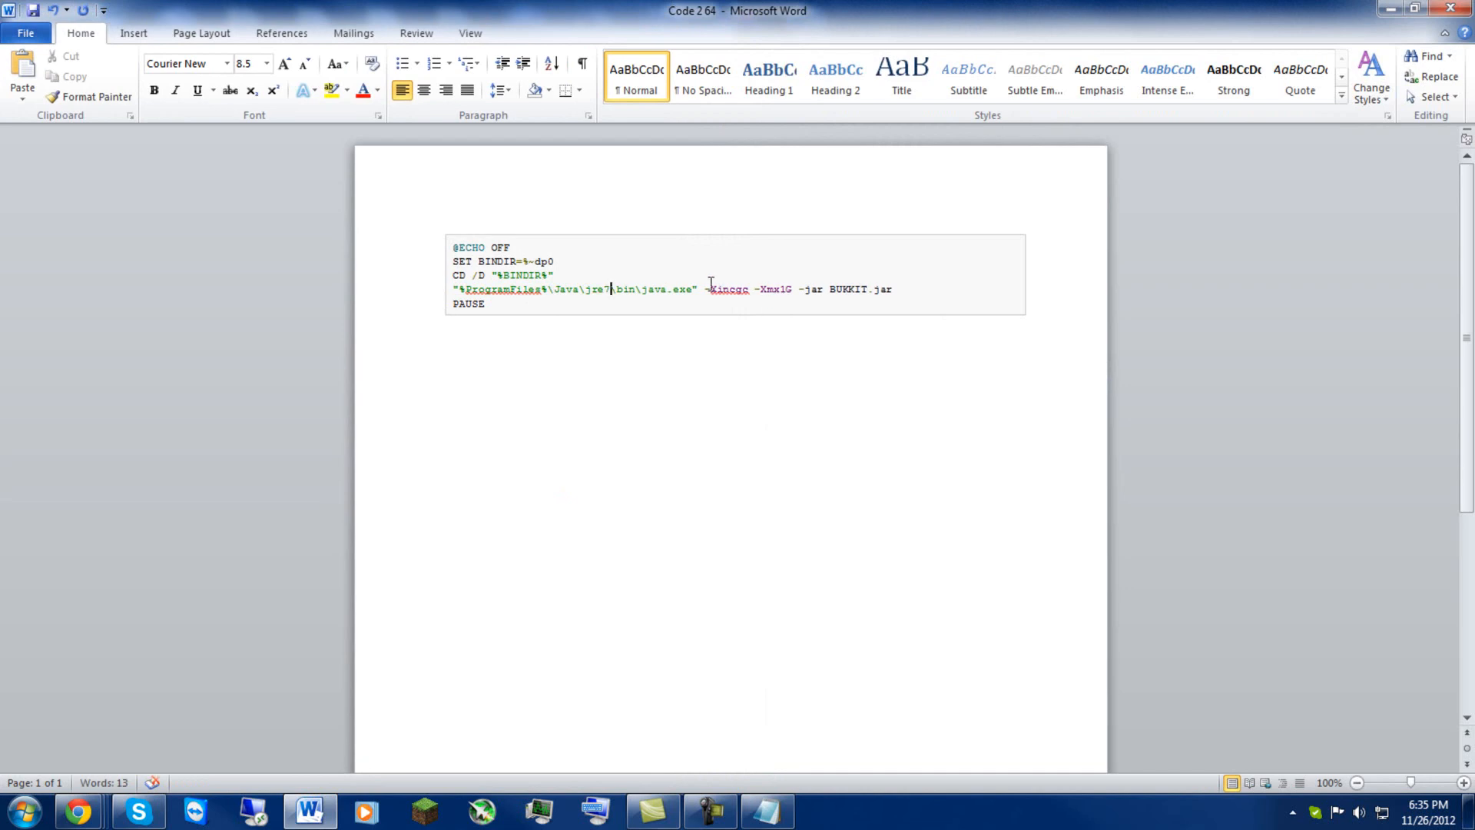
# Select all the script lines, then bring up the Computer drives overview
pyautogui.moveTo(542, 307)
pyautogui.mouseDown()
pyautogui.moveTo(451, 251)
pyautogui.moveTo(461, 218)
pyautogui.mouseUp()
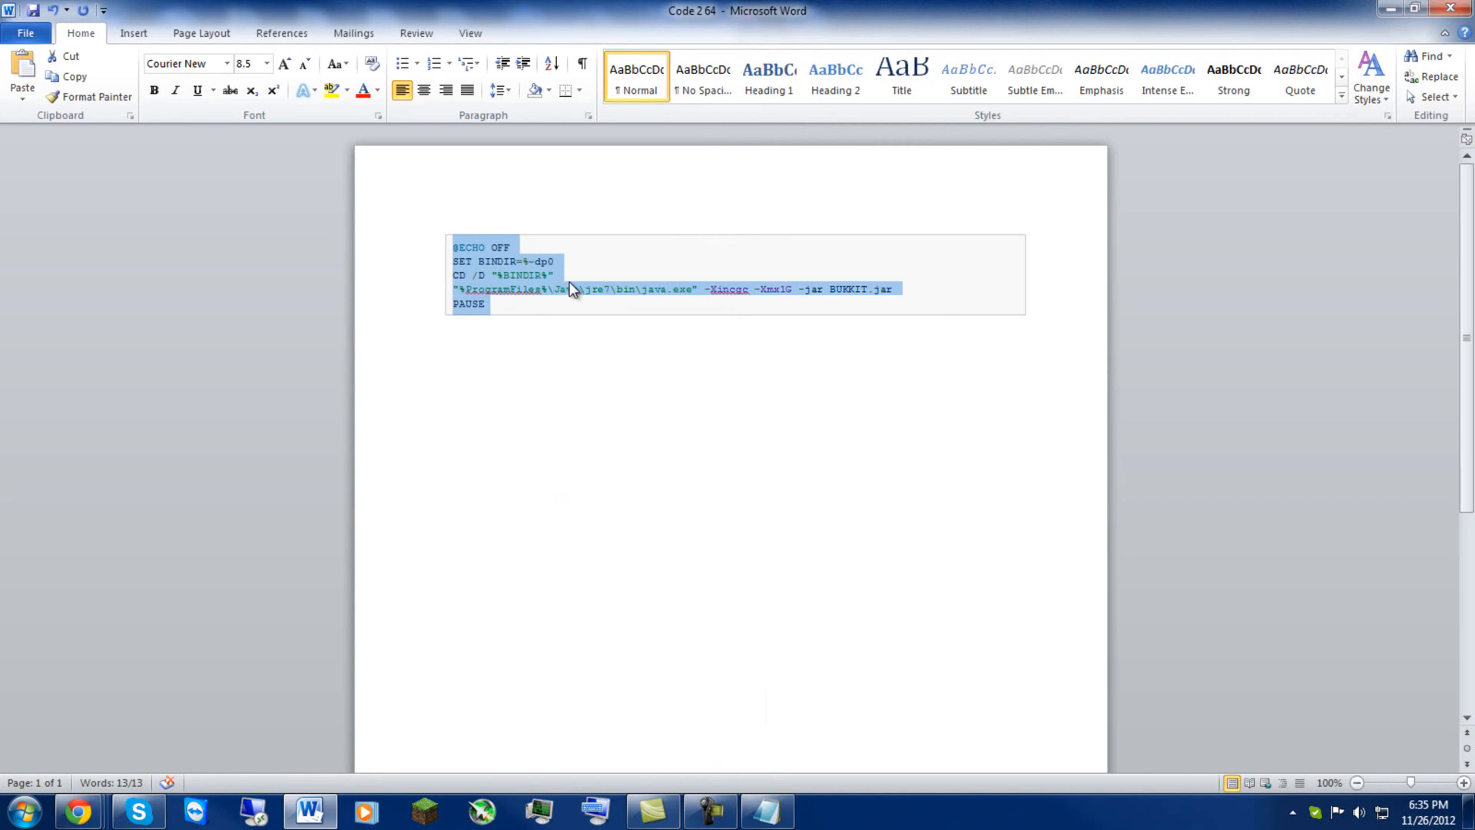
pyautogui.click(24, 812)
pyautogui.click(319, 566)
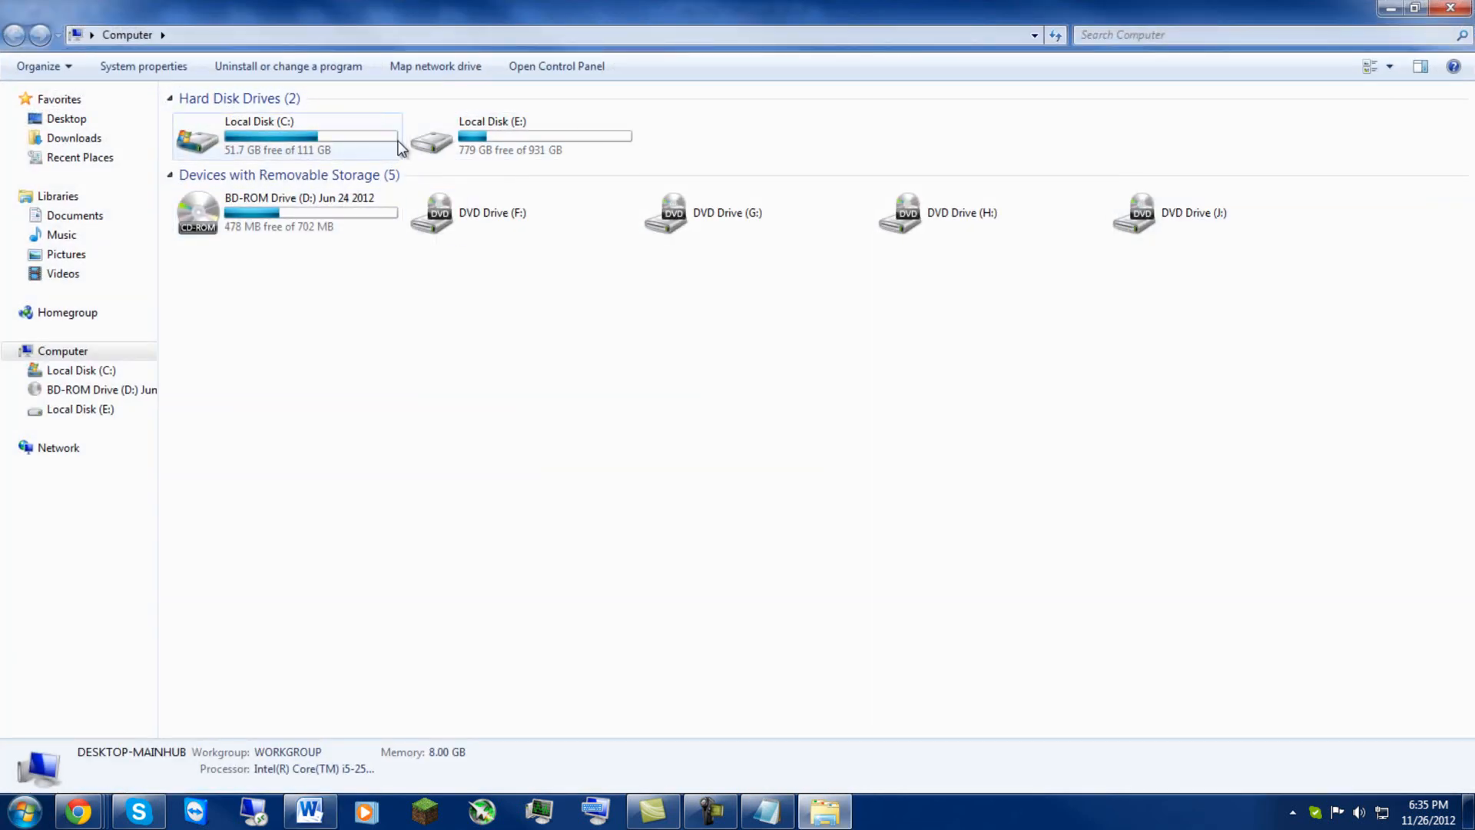
# Browse C:\Program Files (x86)\Java and confirm it holds a jre7 folder
pyautogui.click(339, 140)
pyautogui.doubleClick(340, 136)
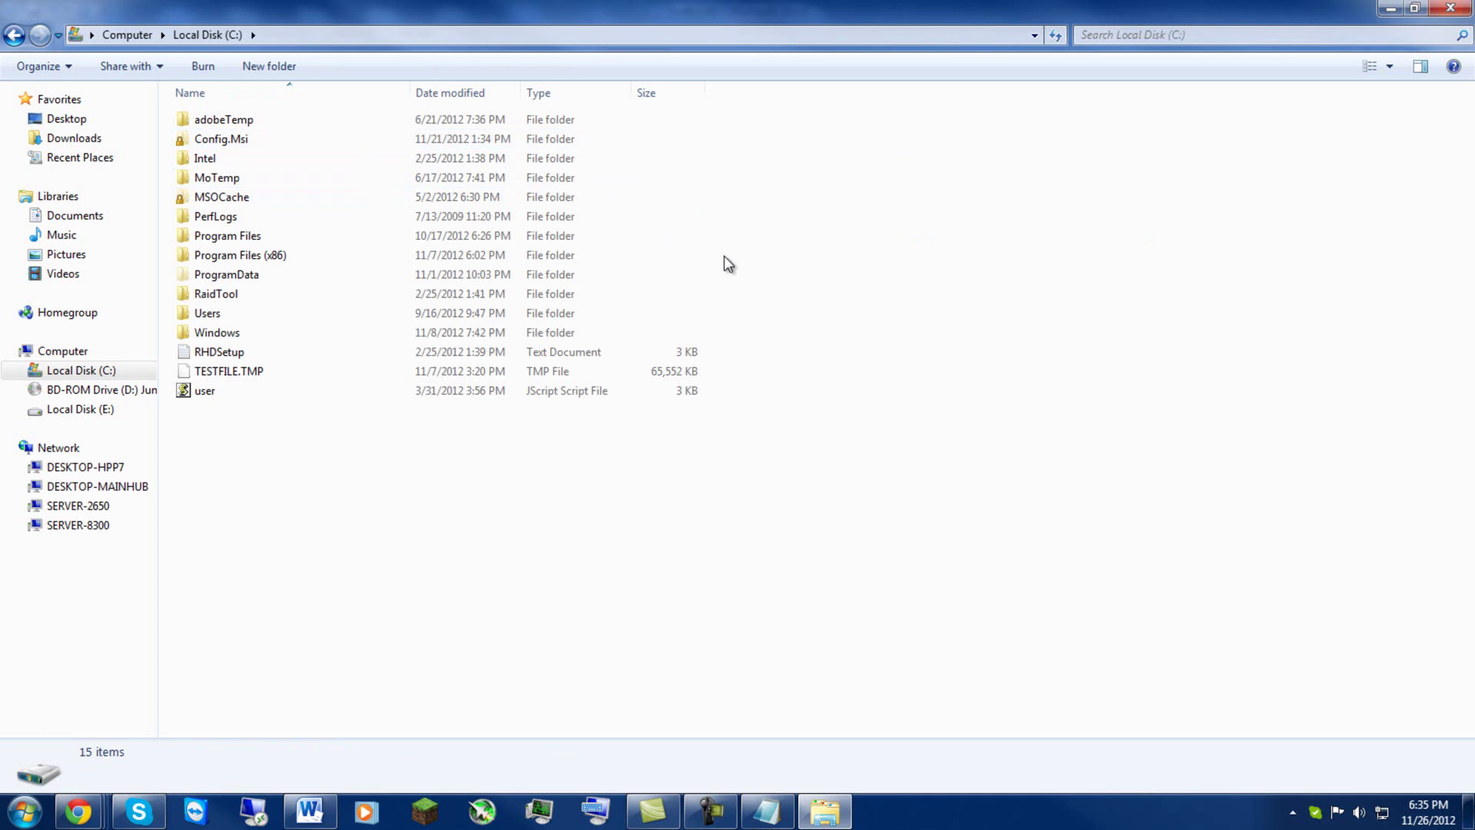
pyautogui.doubleClick(300, 256)
pyautogui.click(299, 281)
pyautogui.press('j')
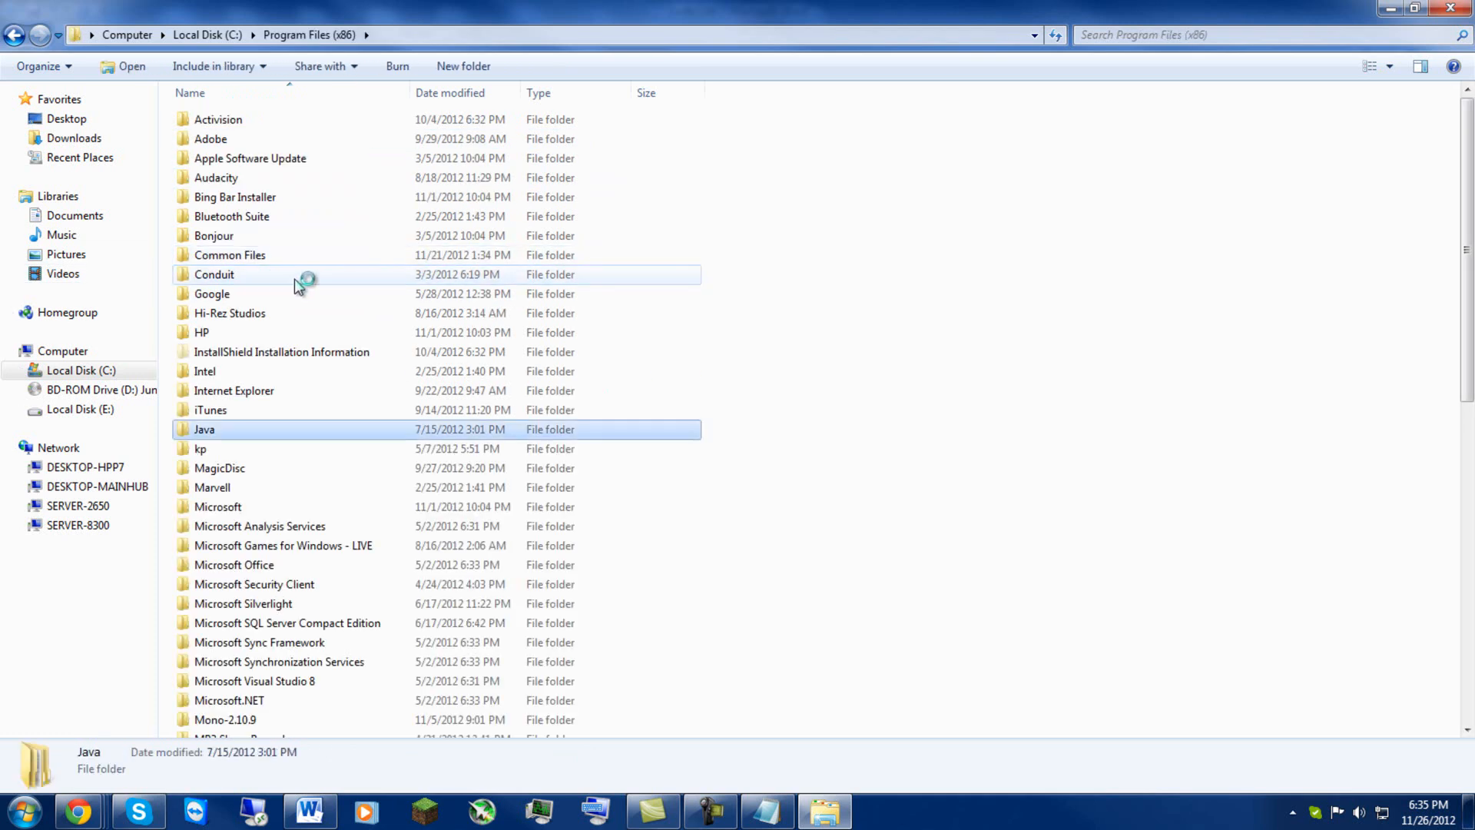
pyautogui.doubleClick(241, 441)
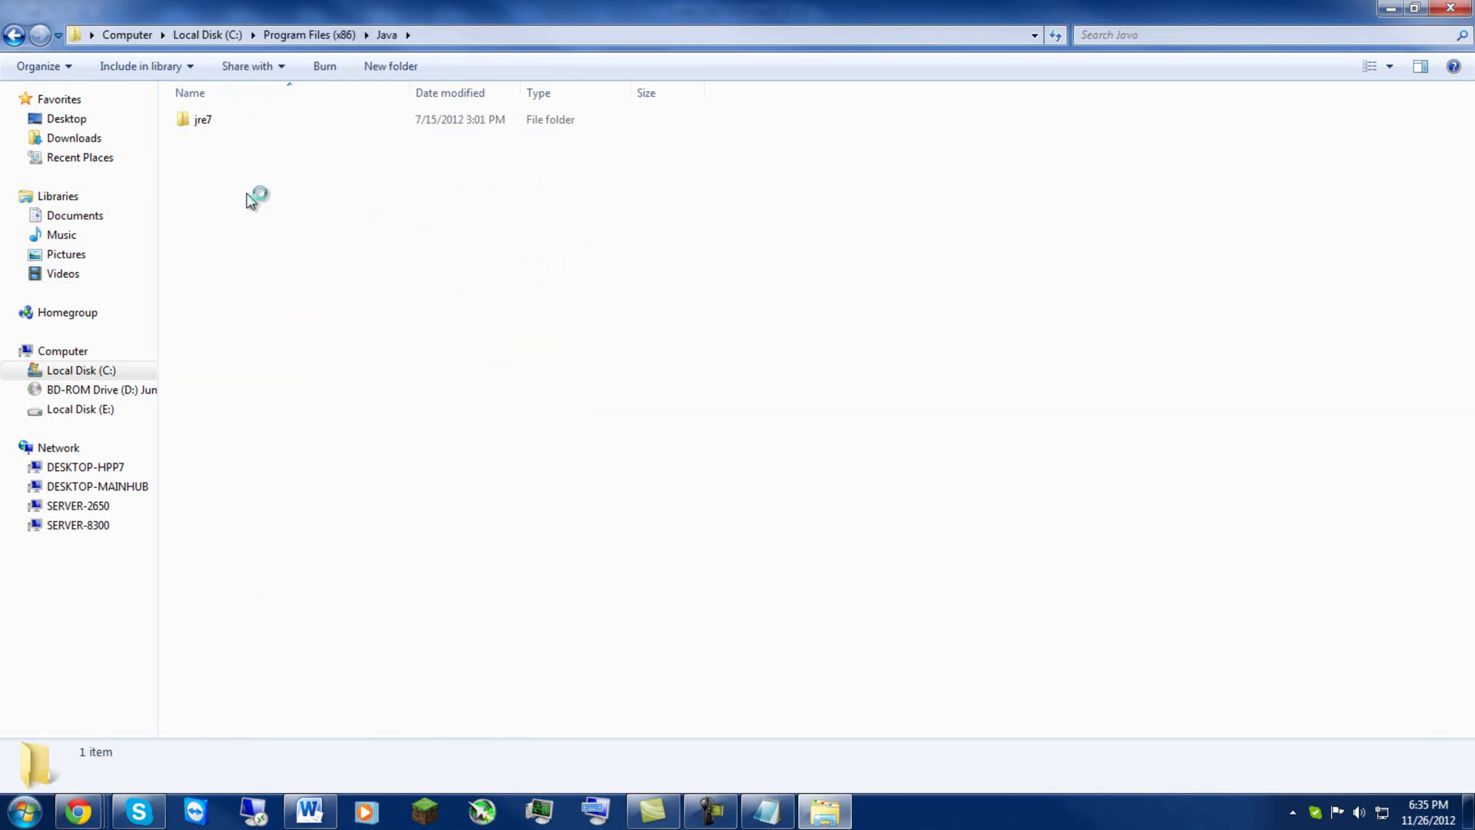
pyautogui.click(232, 122)
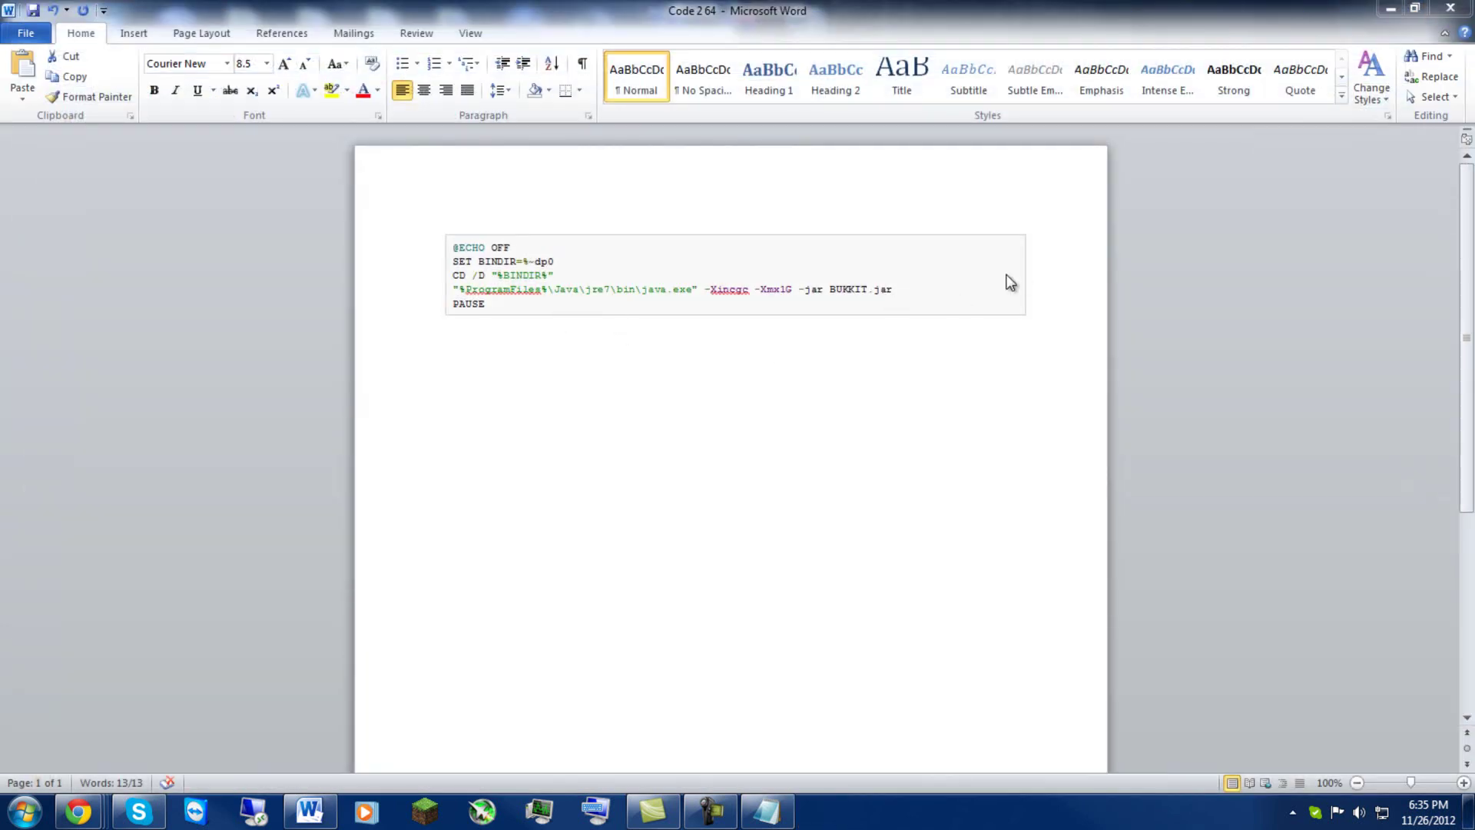
# Copy the five-line batch code from Word into the Notepad page and maximize Notepad
pyautogui.press('super+Right')
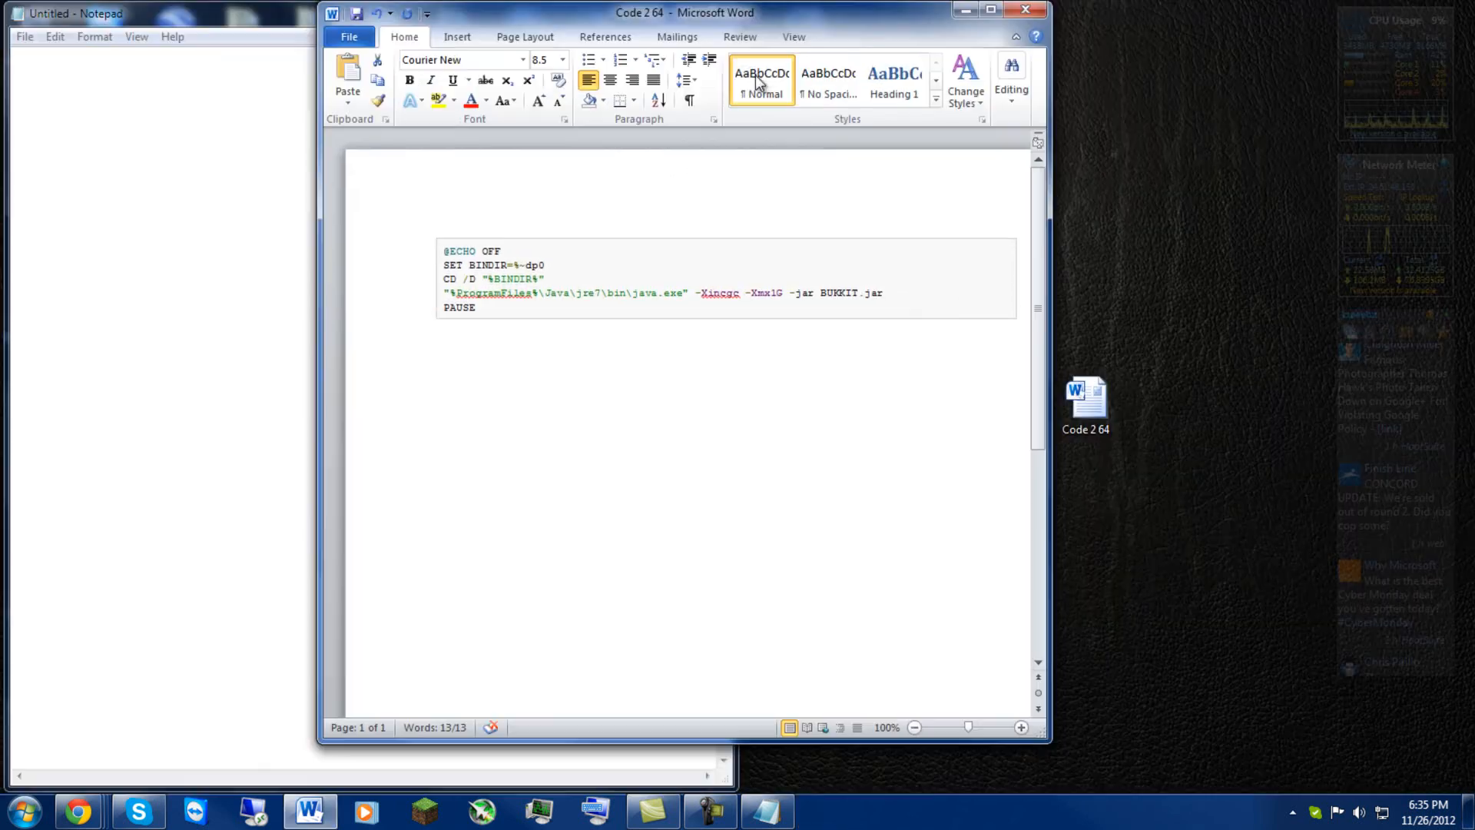
pyautogui.hotkey('ctrl', 'a')
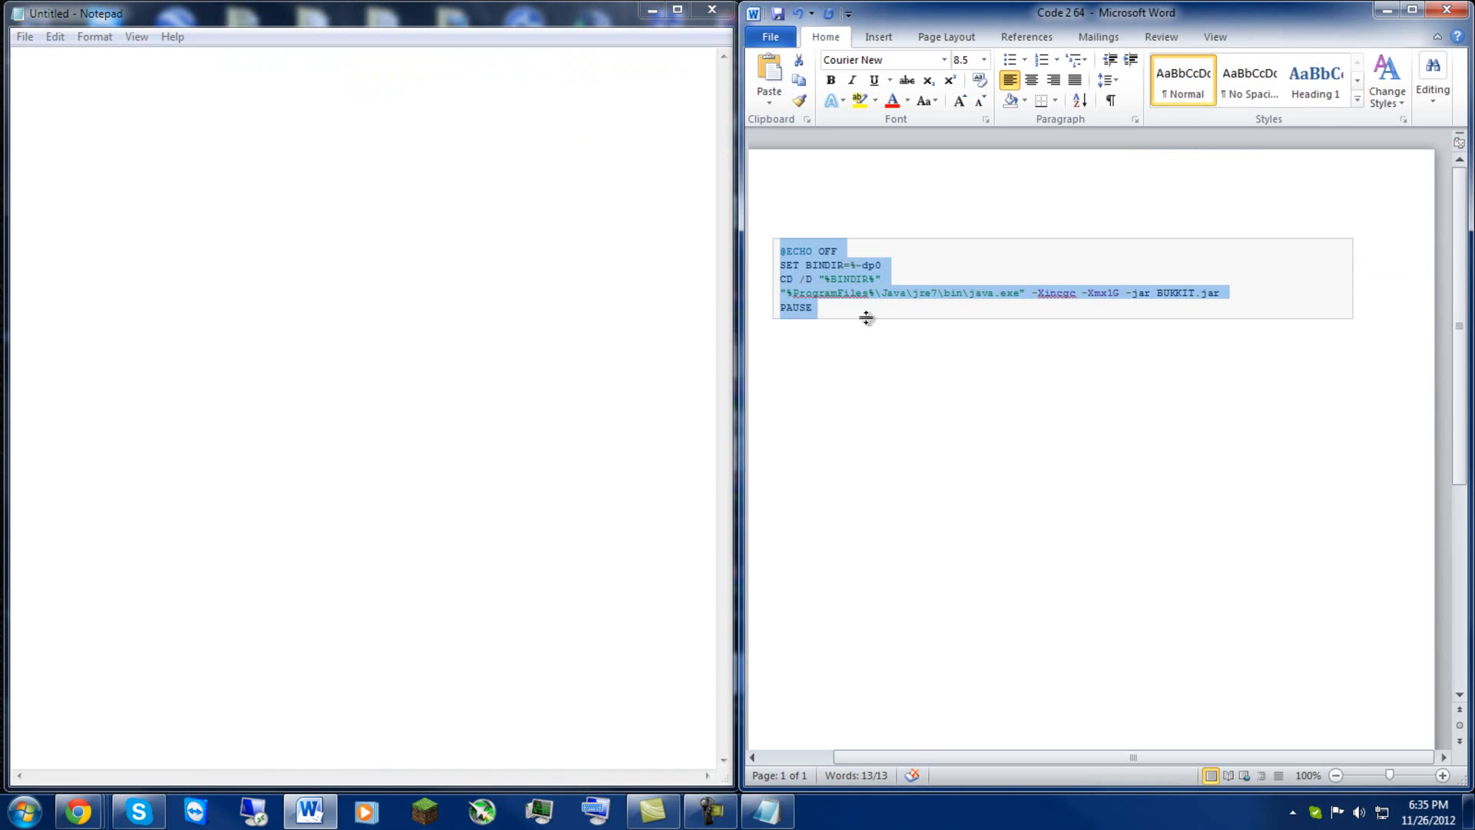
pyautogui.moveTo(852, 309)
pyautogui.mouseDown()
pyautogui.moveTo(762, 281)
pyautogui.moveTo(761, 240)
pyautogui.mouseUp()
pyautogui.hotkey('ctrl', 'c')
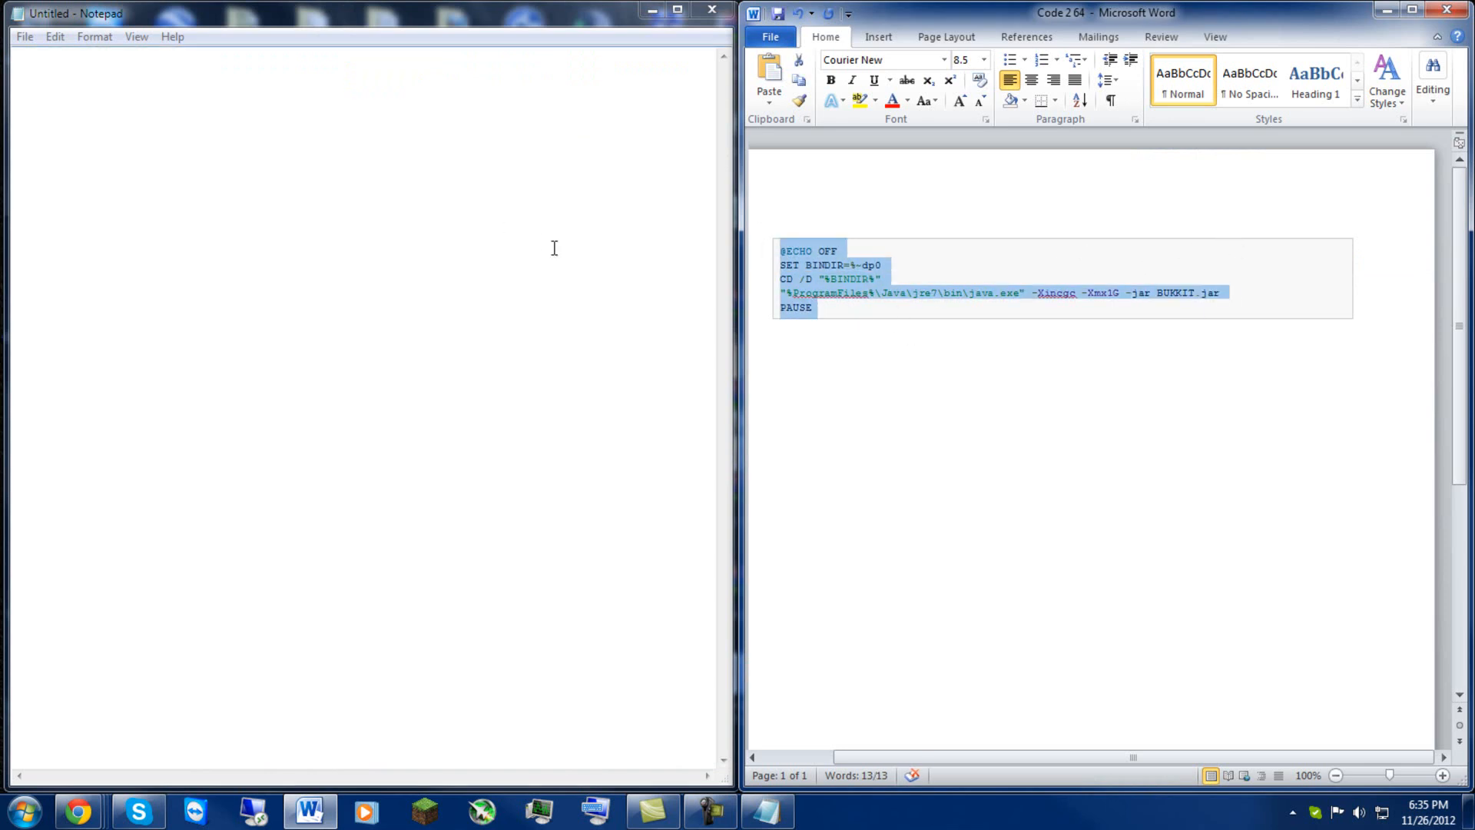
pyautogui.click(211, 92)
pyautogui.hotkey('ctrl', 'v')
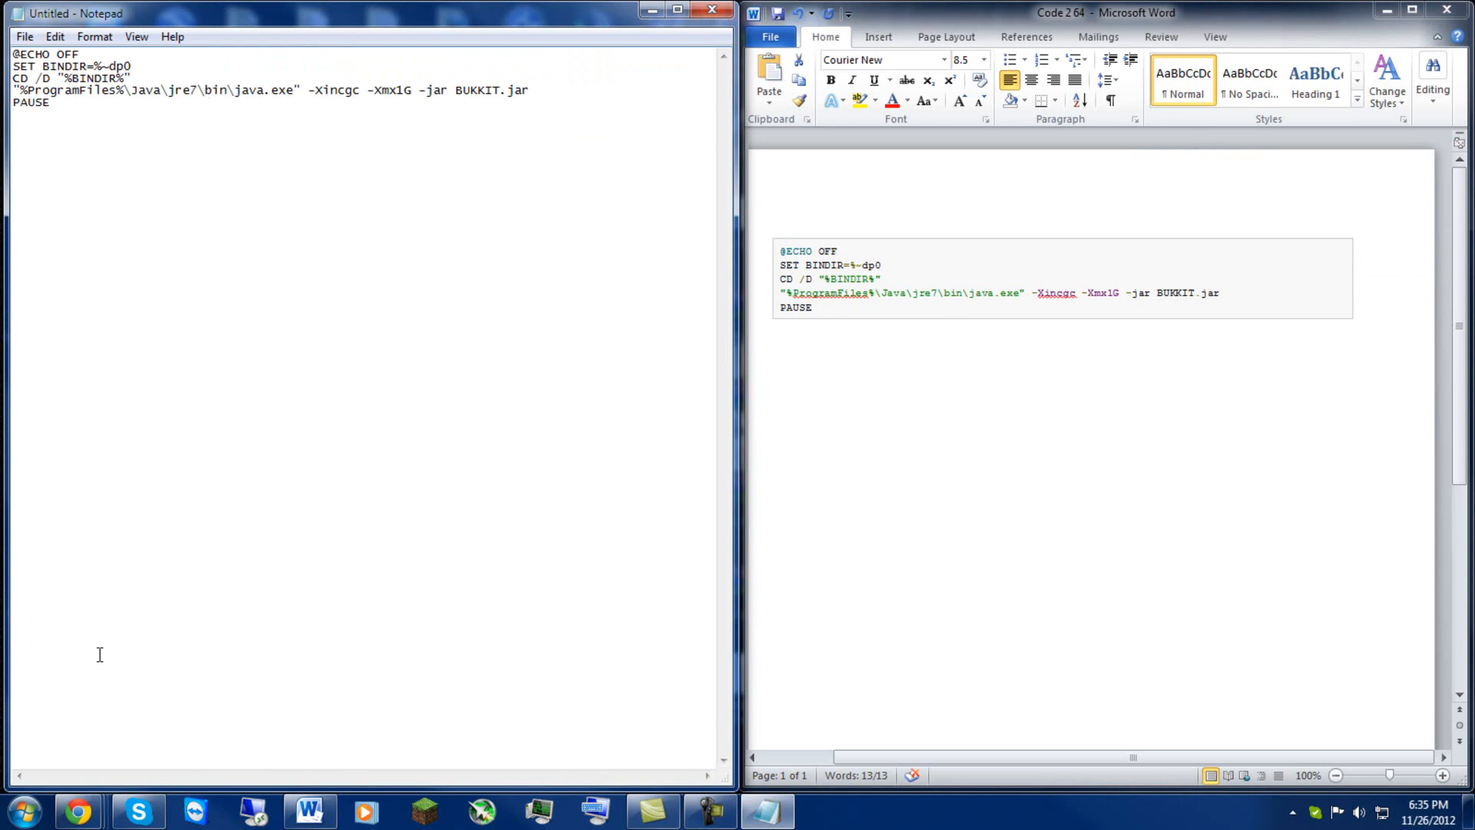
pyautogui.doubleClick(189, 12)
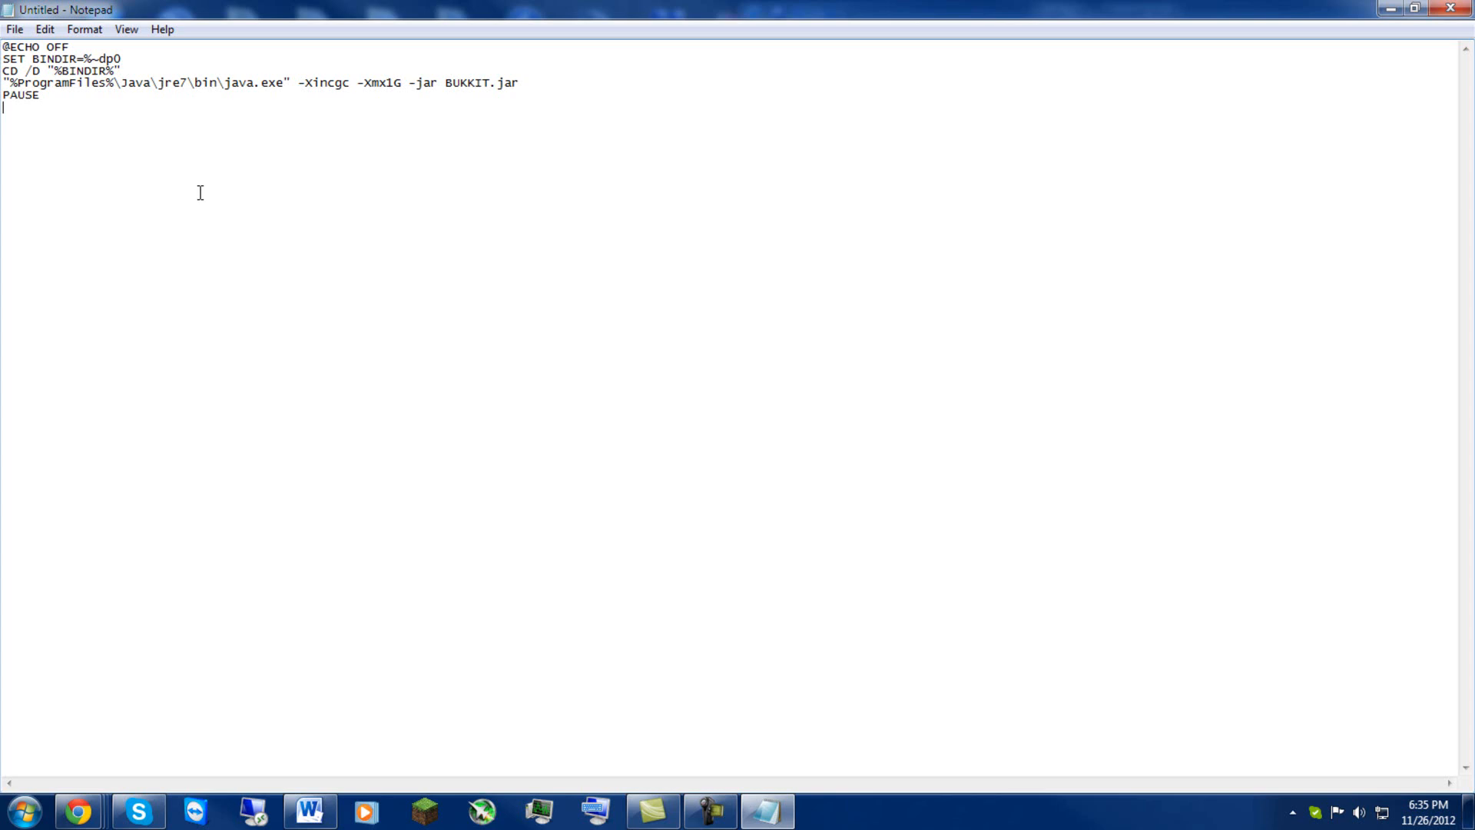
# Save the batch code to the Desktop as start.bat with the All Files type
pyautogui.click(15, 29)
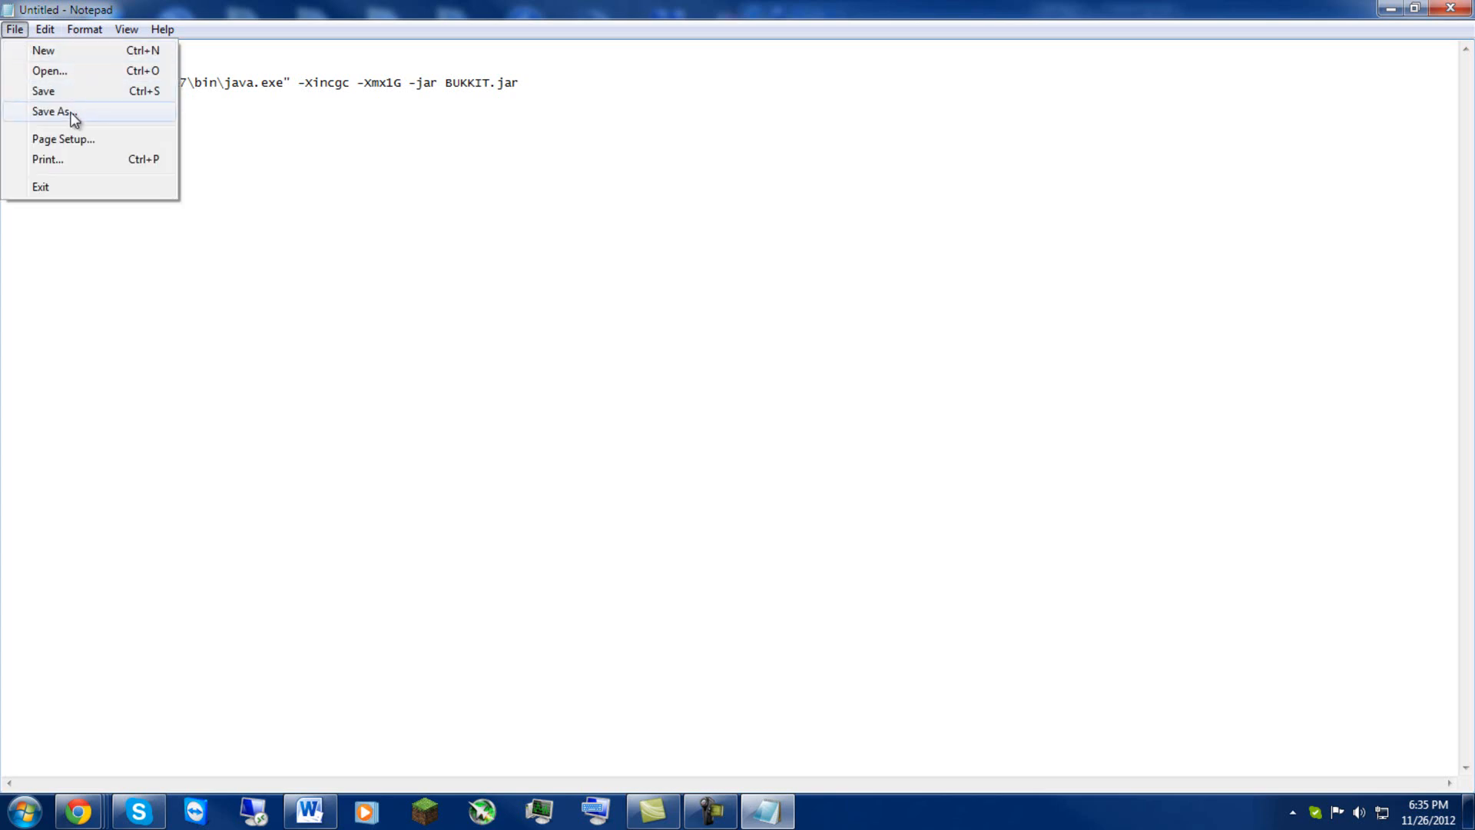
pyautogui.click(70, 116)
pyautogui.click(73, 171)
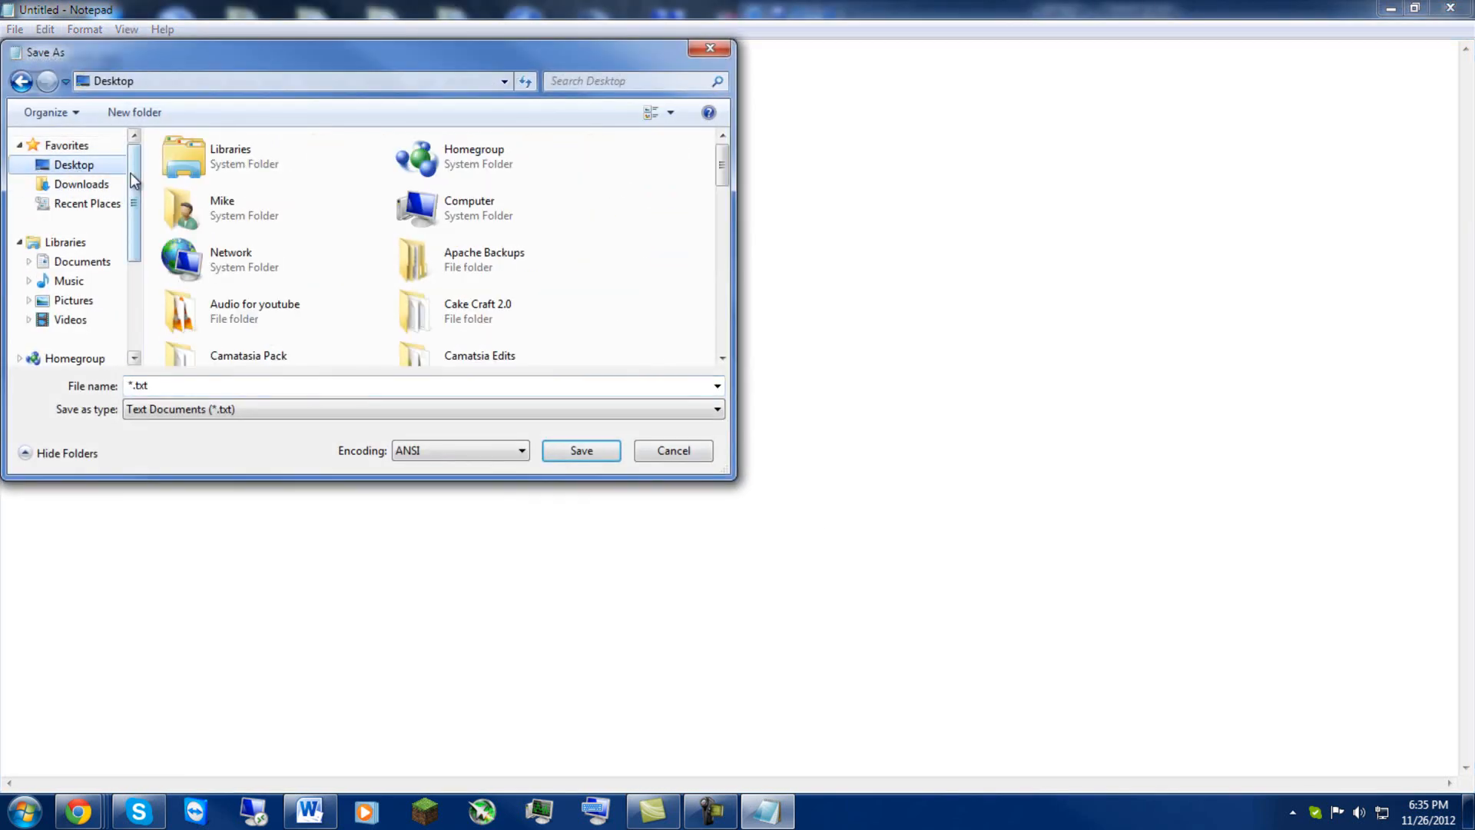
pyautogui.click(353, 411)
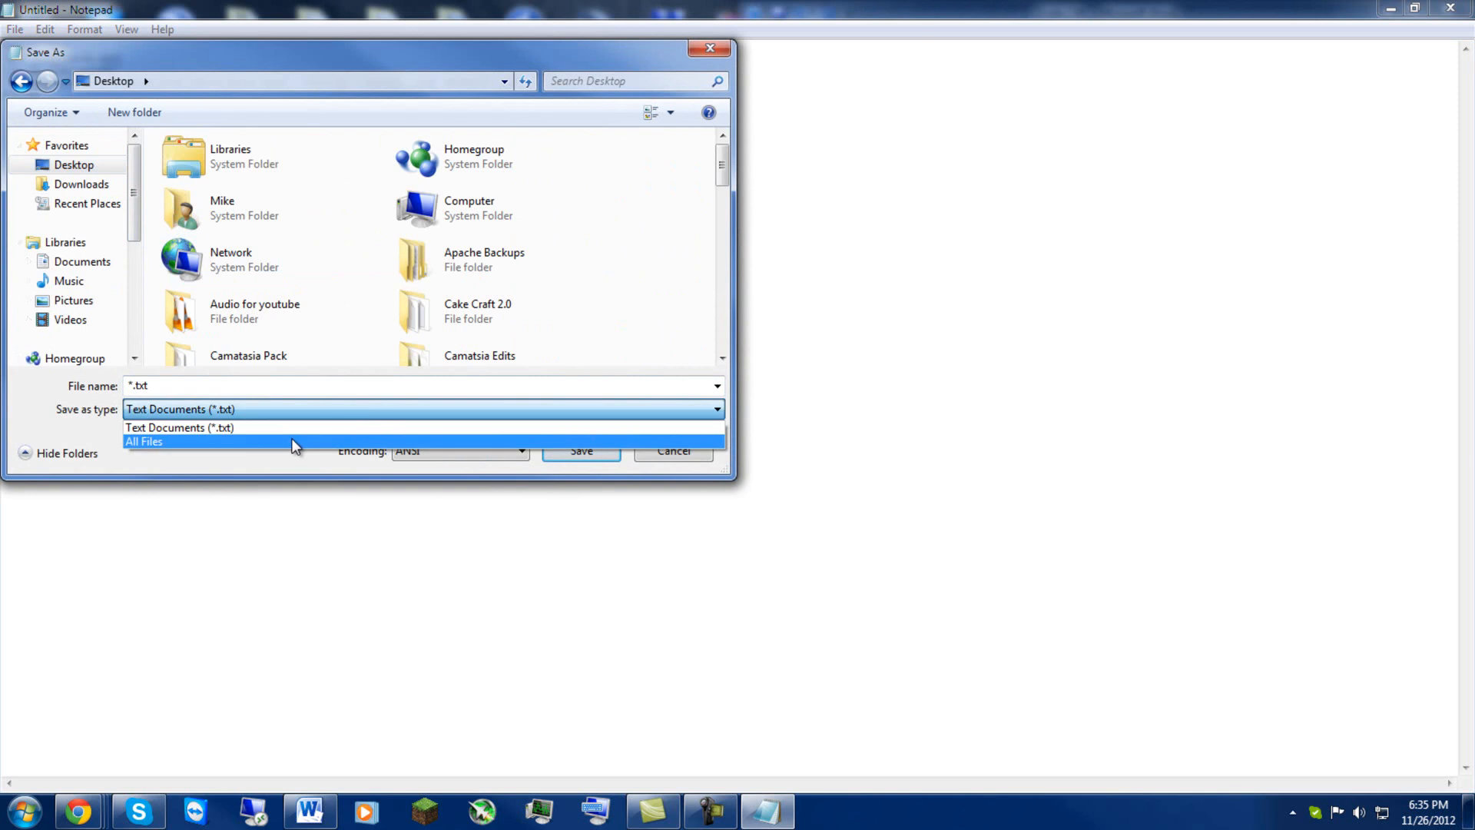
pyautogui.click(167, 407)
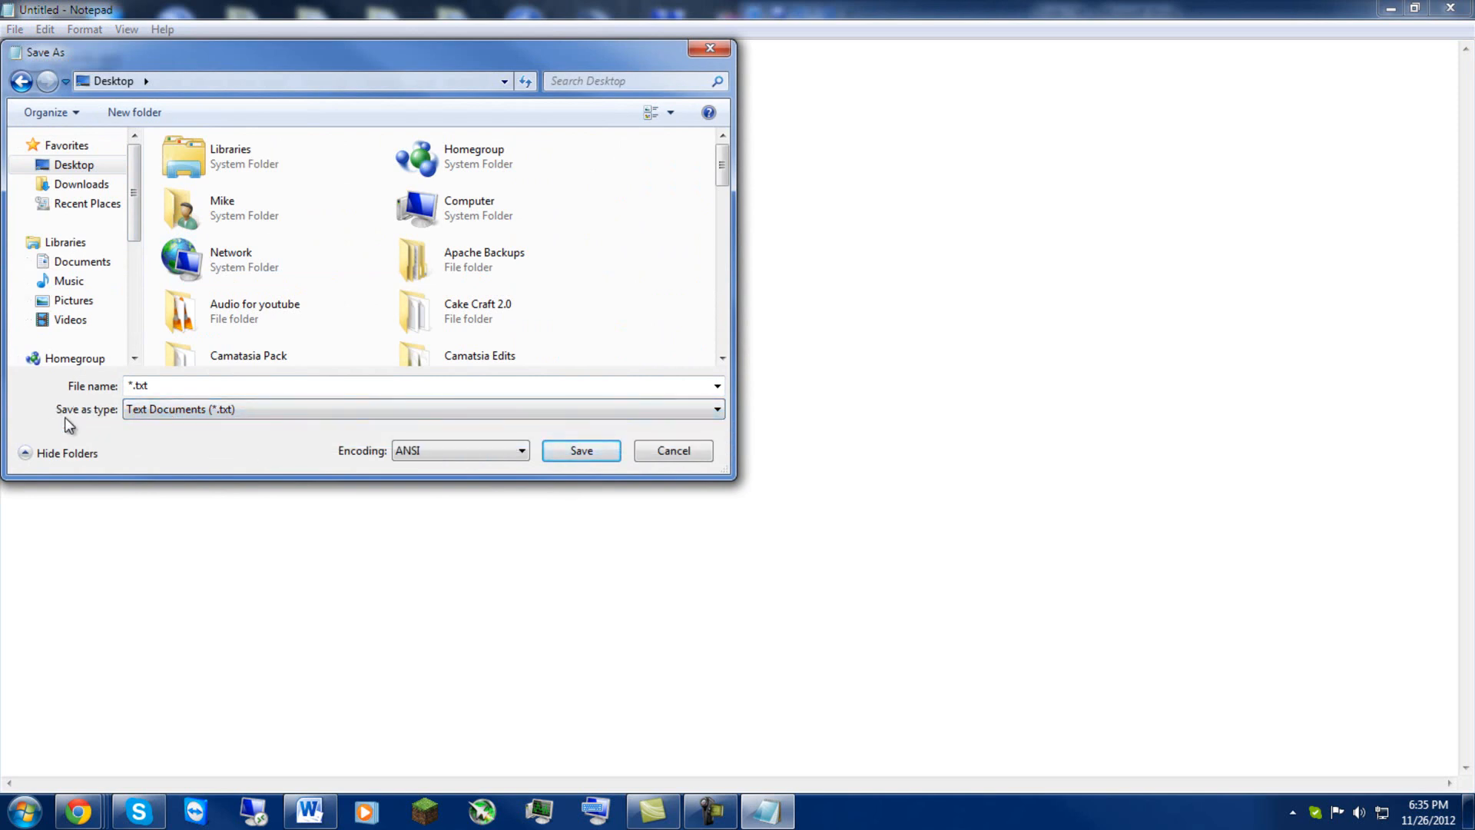
pyautogui.click(416, 412)
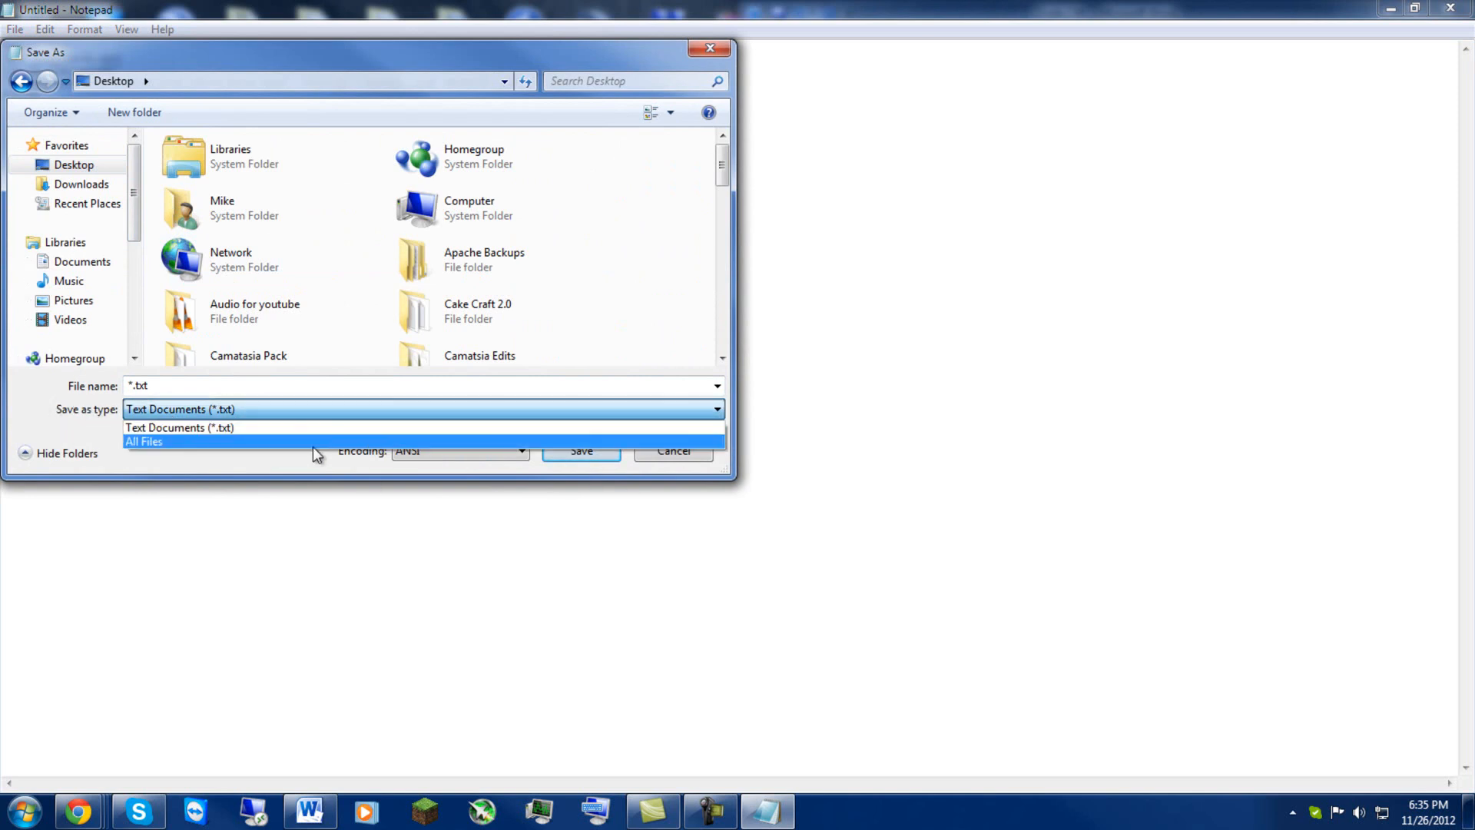
pyautogui.click(288, 443)
pyautogui.click(246, 391)
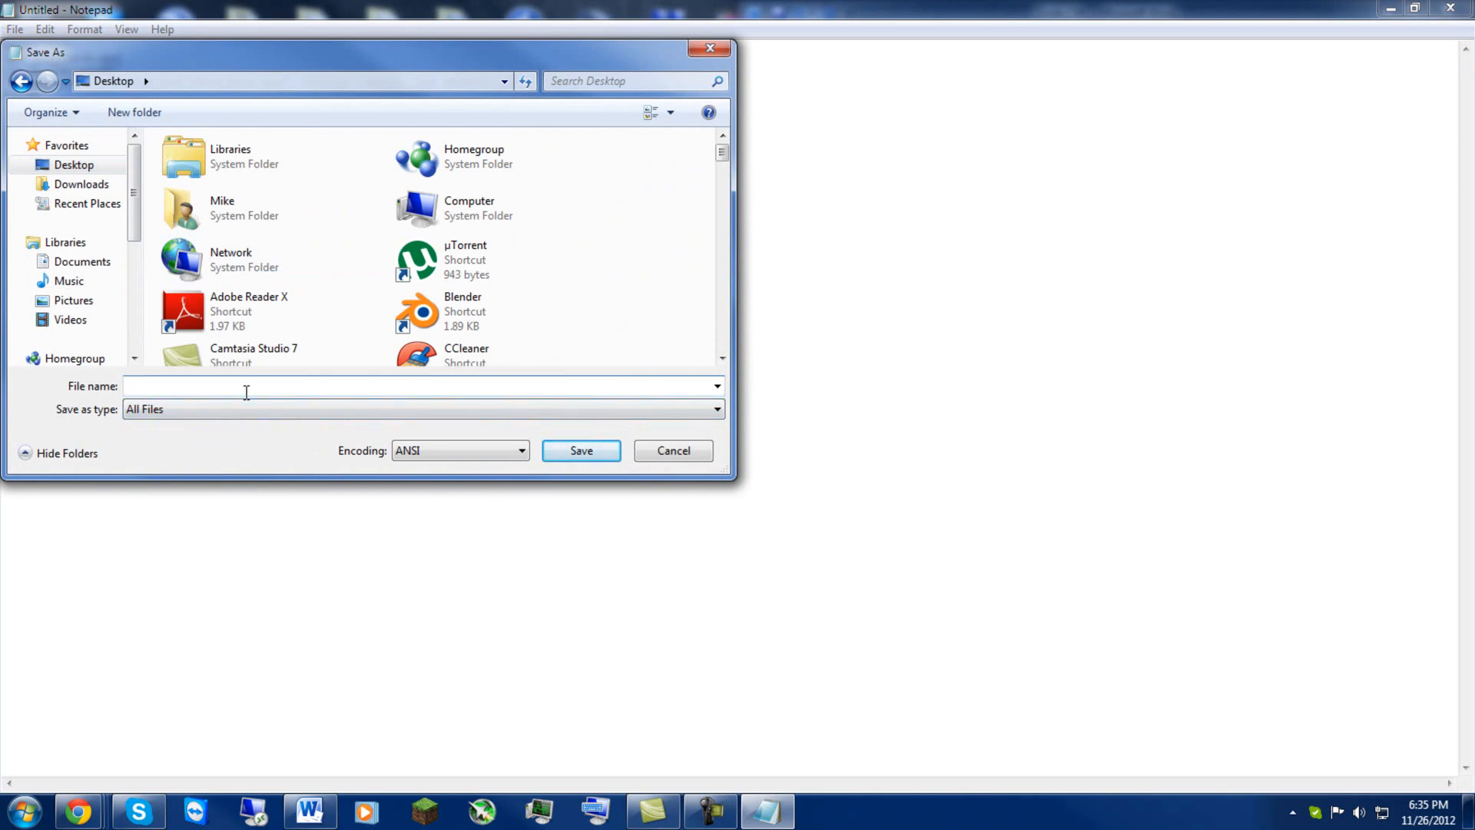
pyautogui.write('start.bat')
pyautogui.click(618, 454)
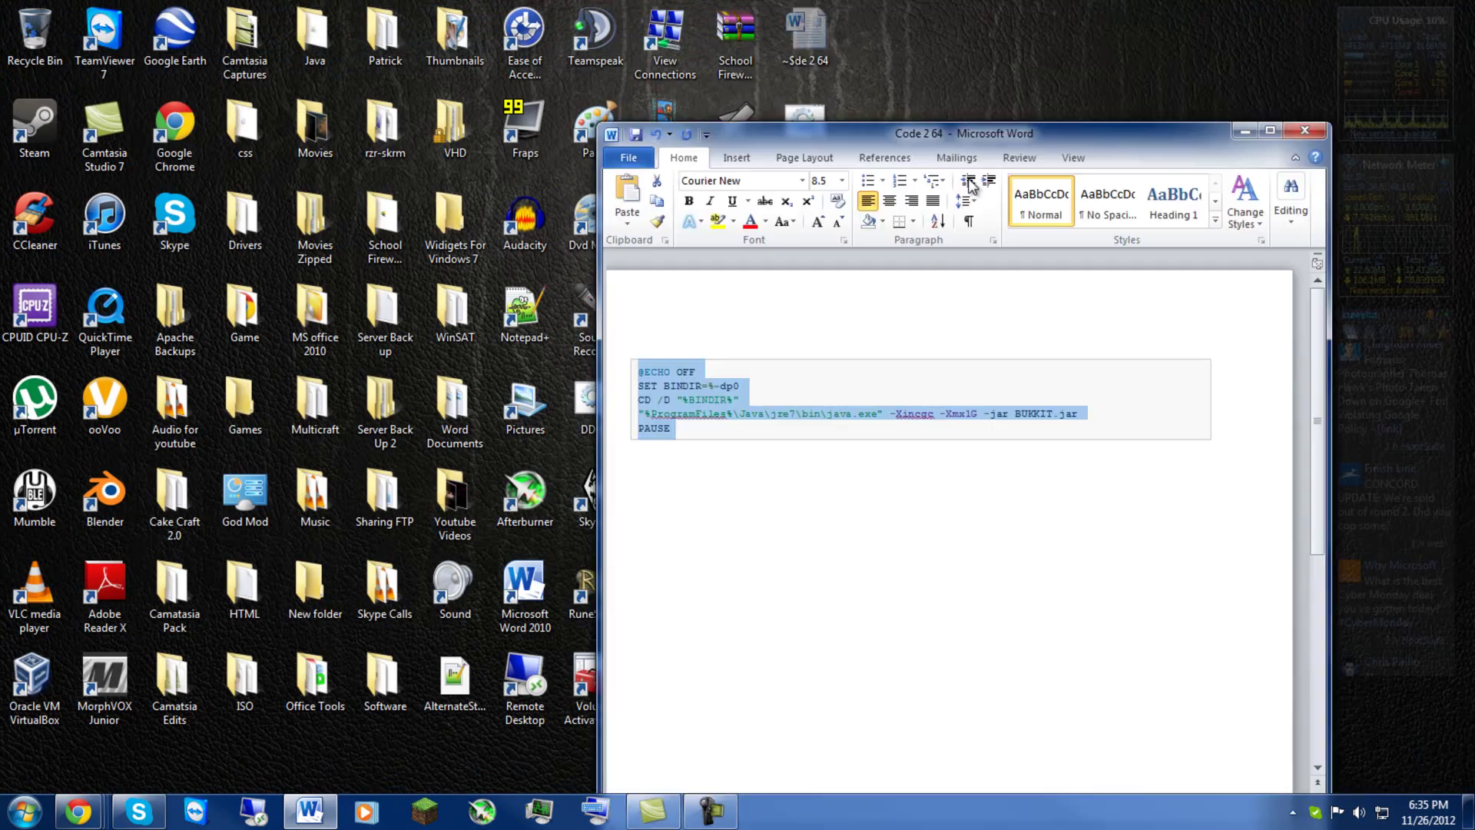
# Run start.bat from the desktop and read its BUKKIT.jar access error
pyautogui.moveTo(1046, 134); pyautogui.dragTo(780, 613)
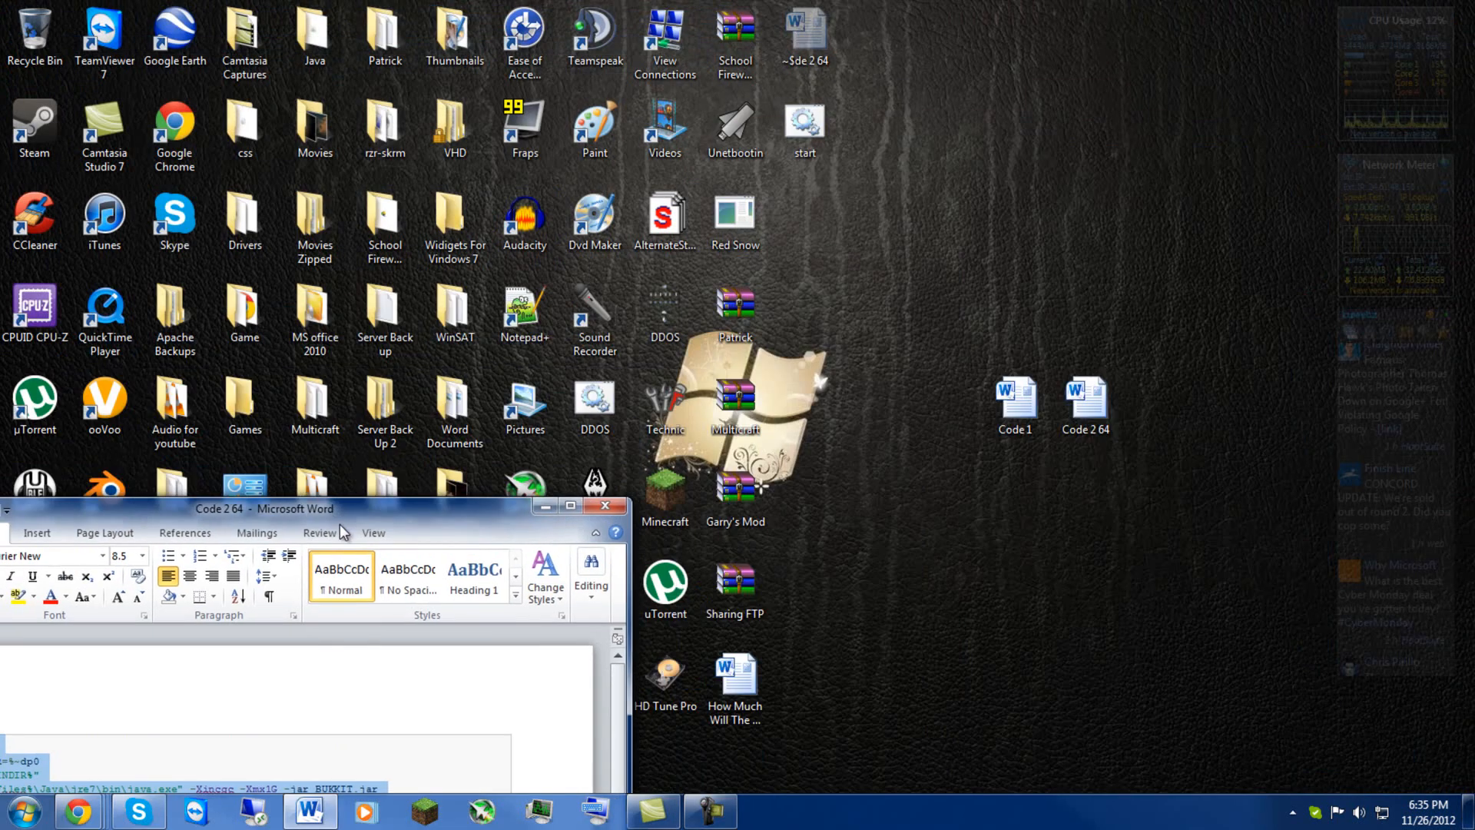
pyautogui.doubleClick(807, 144)
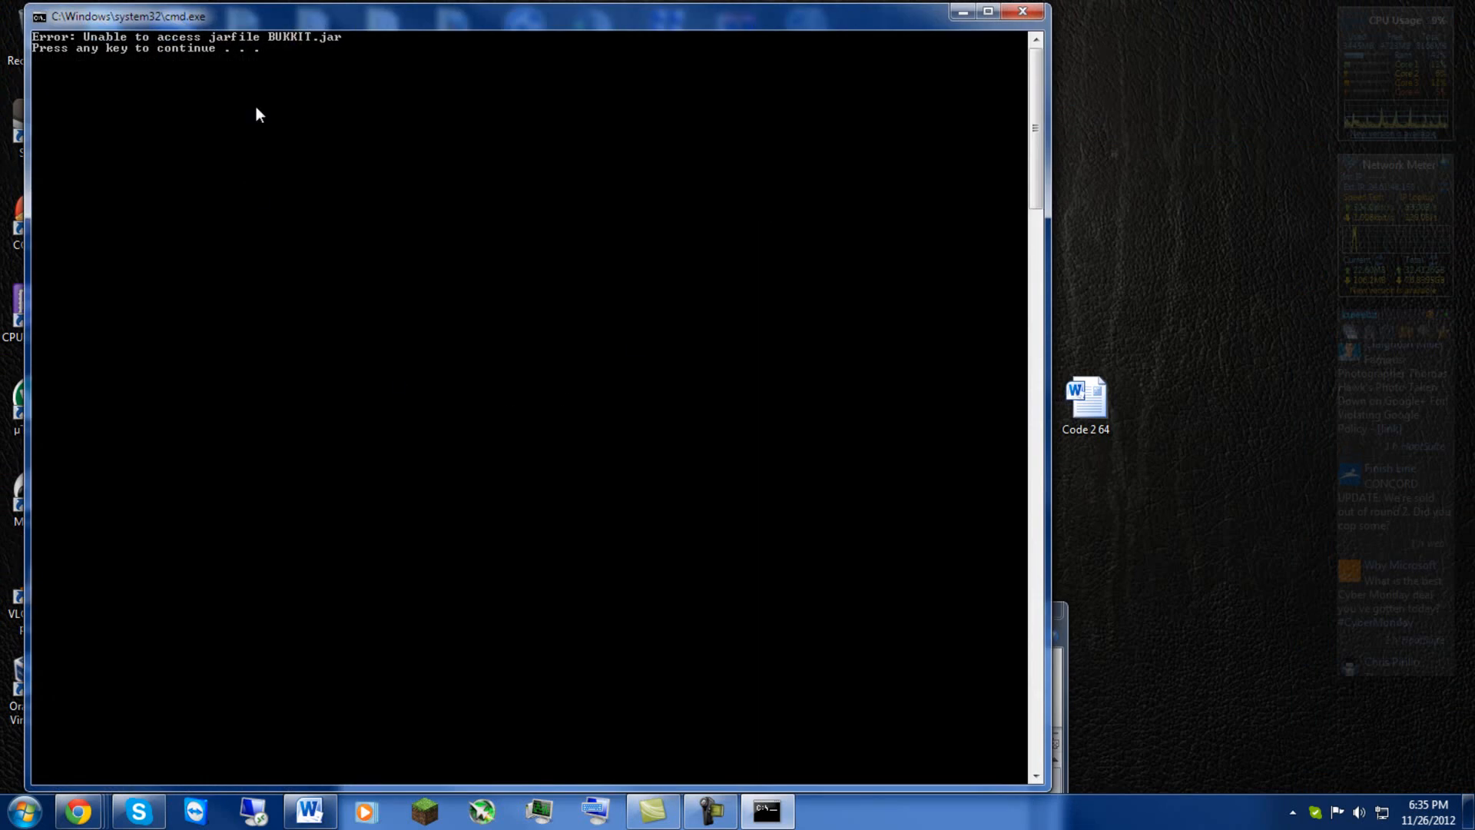
pyautogui.moveTo(257, 11)
pyautogui.mouseDown()
pyautogui.moveTo(445, 15)
pyautogui.moveTo(316, 9)
pyautogui.mouseUp()
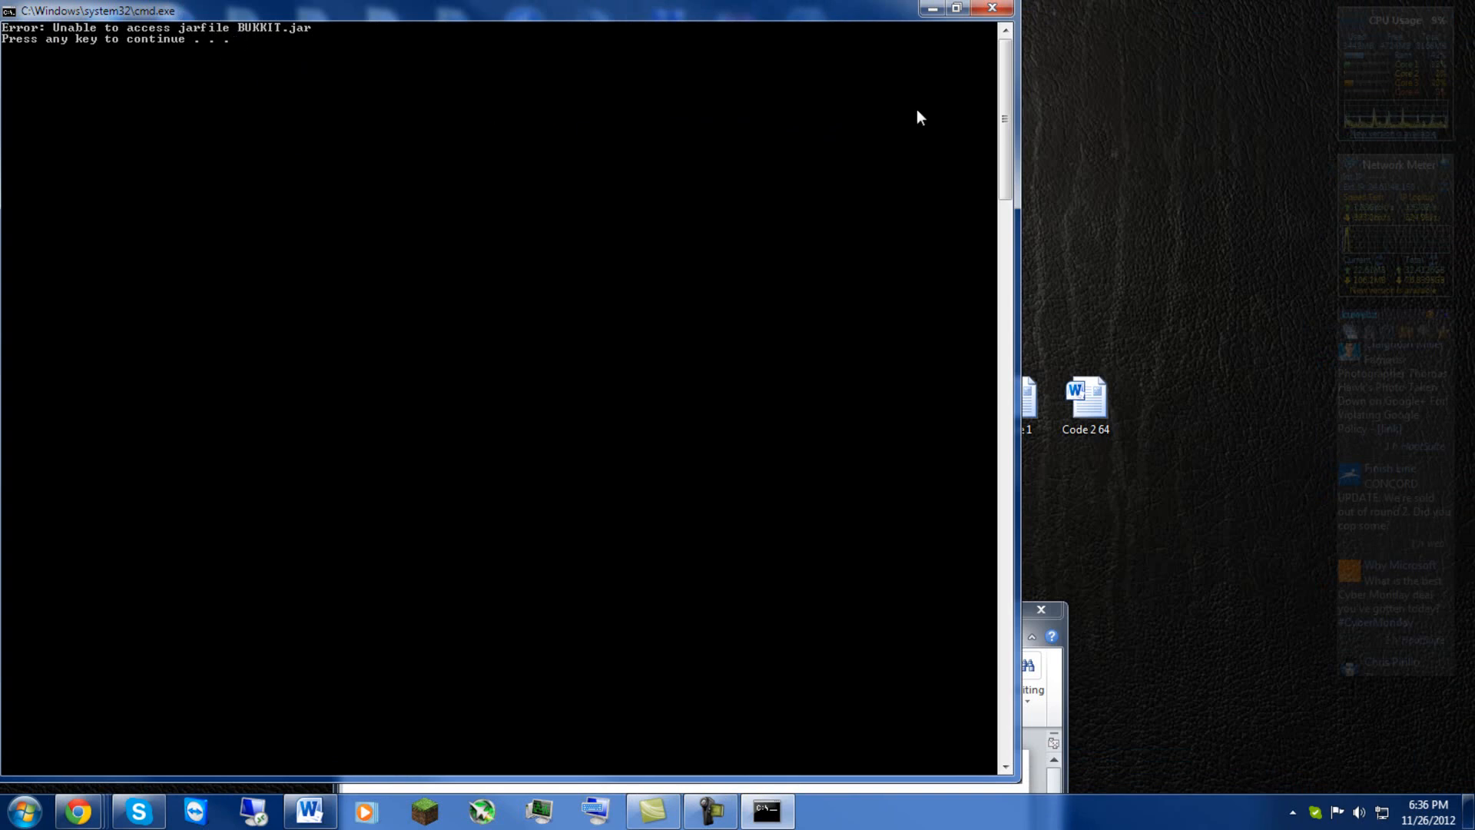
# Close the console, rearrange Word and the start icon, then close Code 2 64 without saving
pyautogui.click(993, 9)
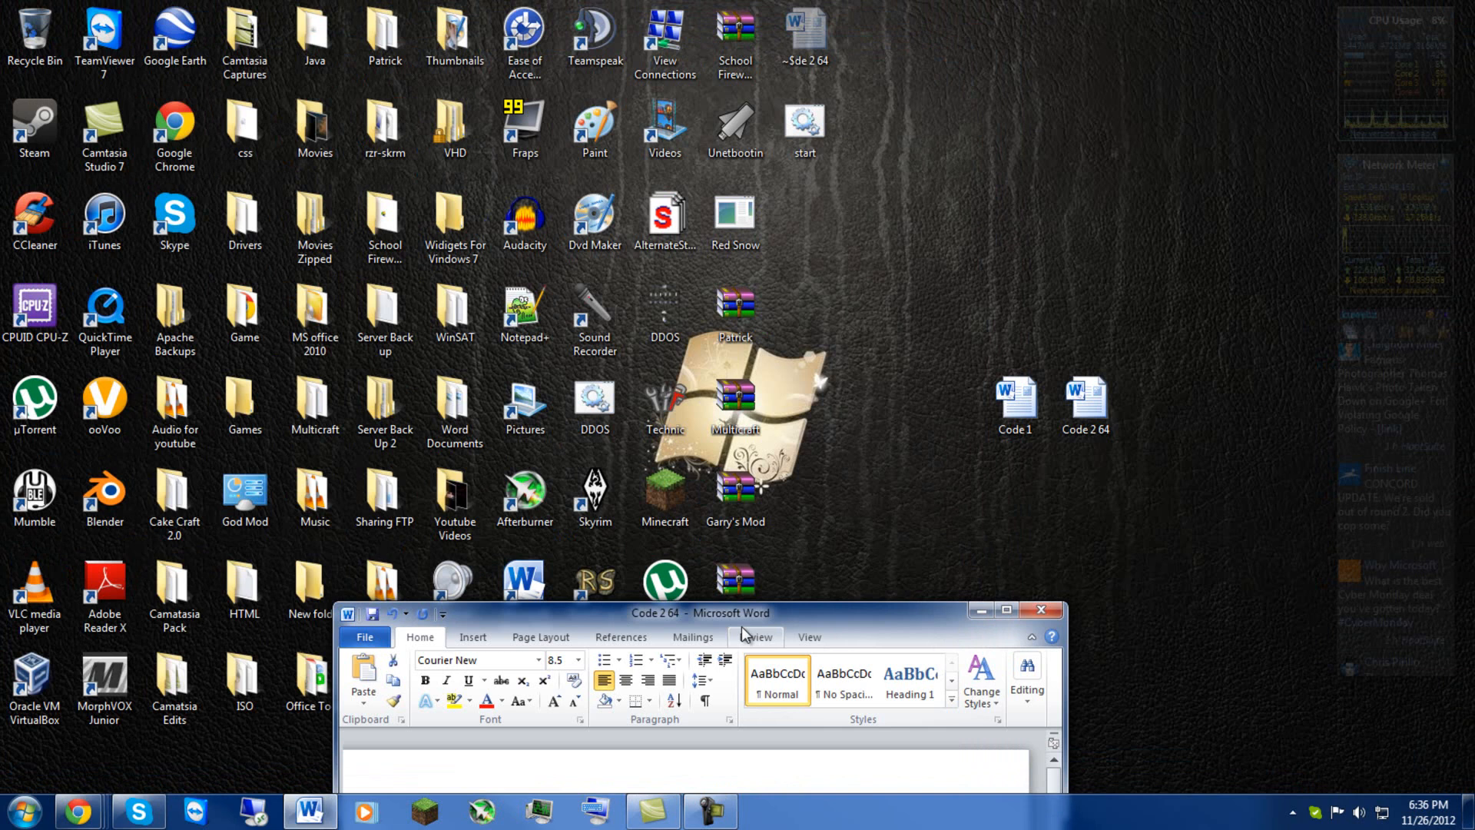
pyautogui.moveTo(615, 612); pyautogui.dragTo(1474, 231)
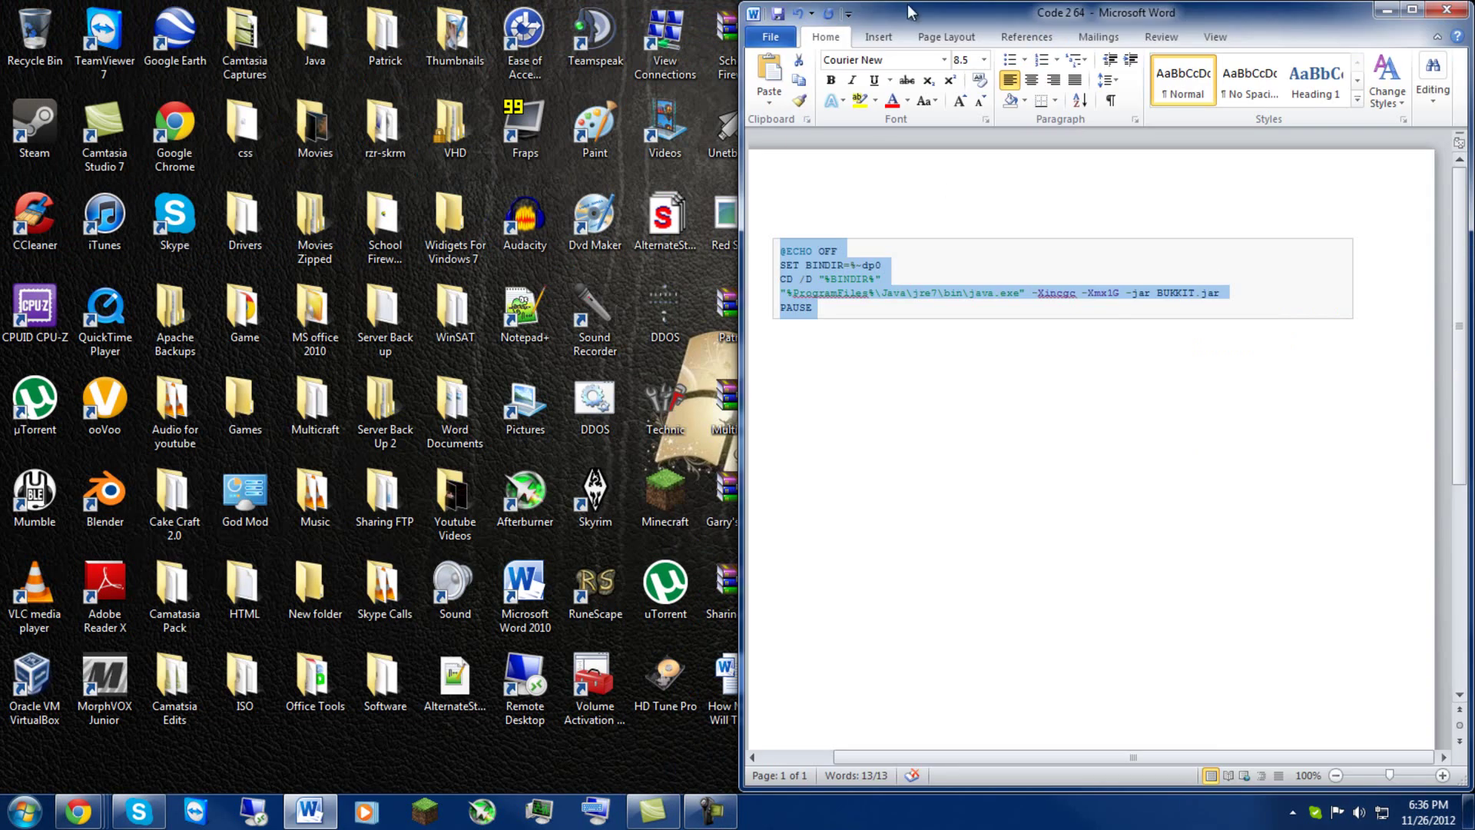
pyautogui.moveTo(906, 3); pyautogui.dragTo(1172, 264)
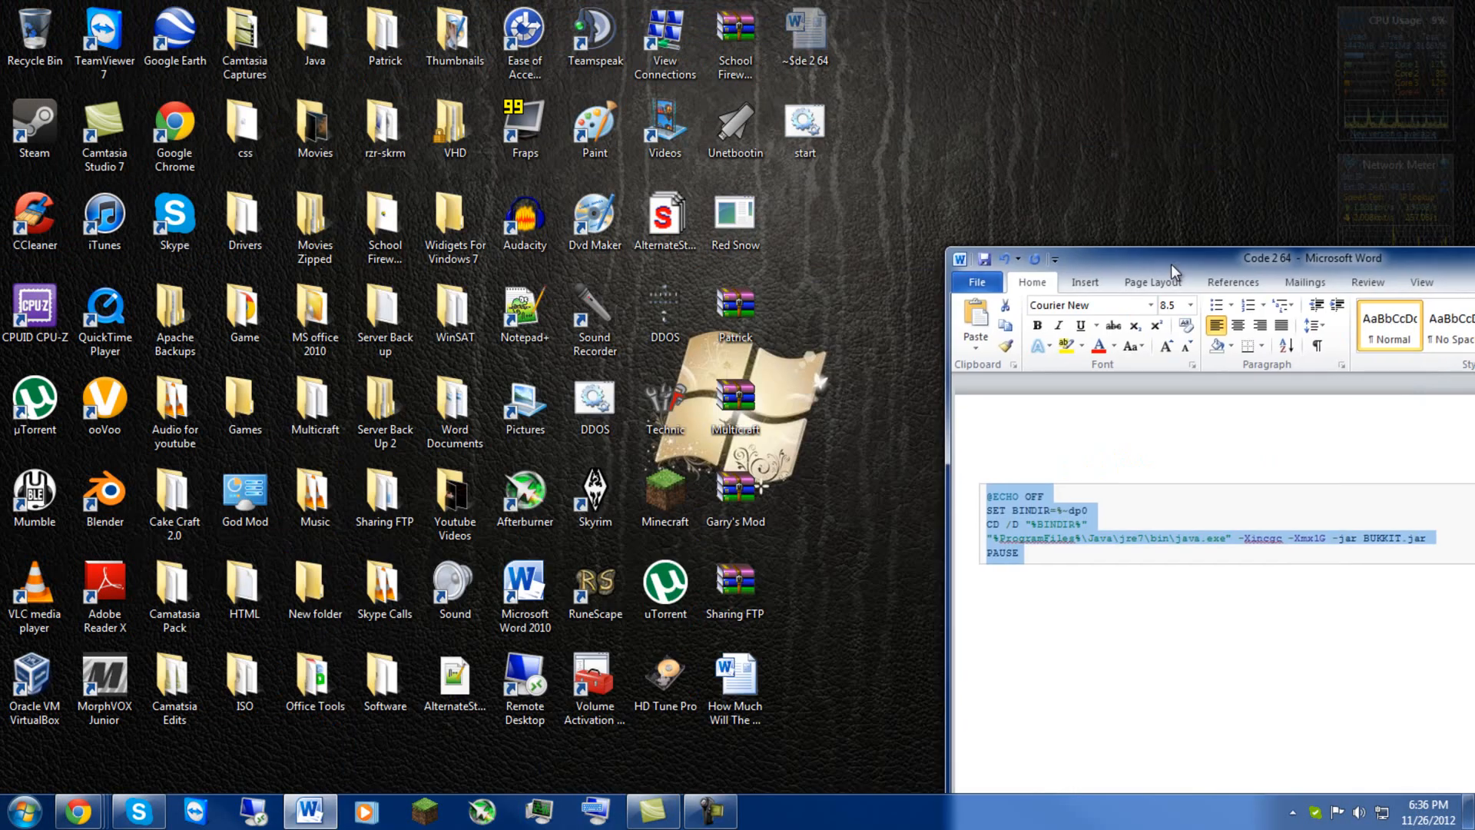
pyautogui.moveTo(832, 124); pyautogui.dragTo(902, 123)
pyautogui.moveTo(1003, 88); pyautogui.dragTo(995, 128)
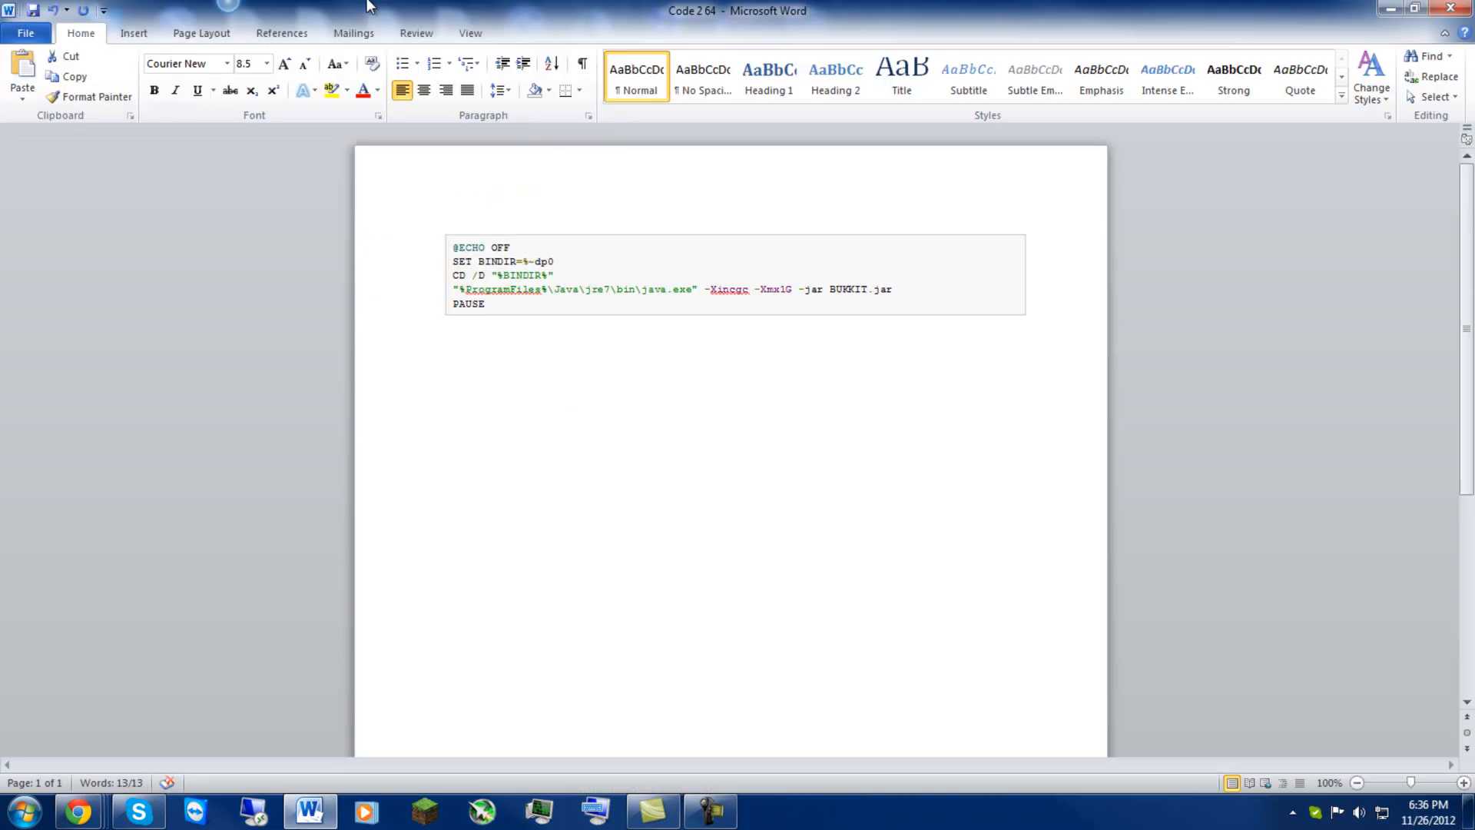
pyautogui.hotkey('ctrl', 'a')
pyautogui.click(1449, 10)
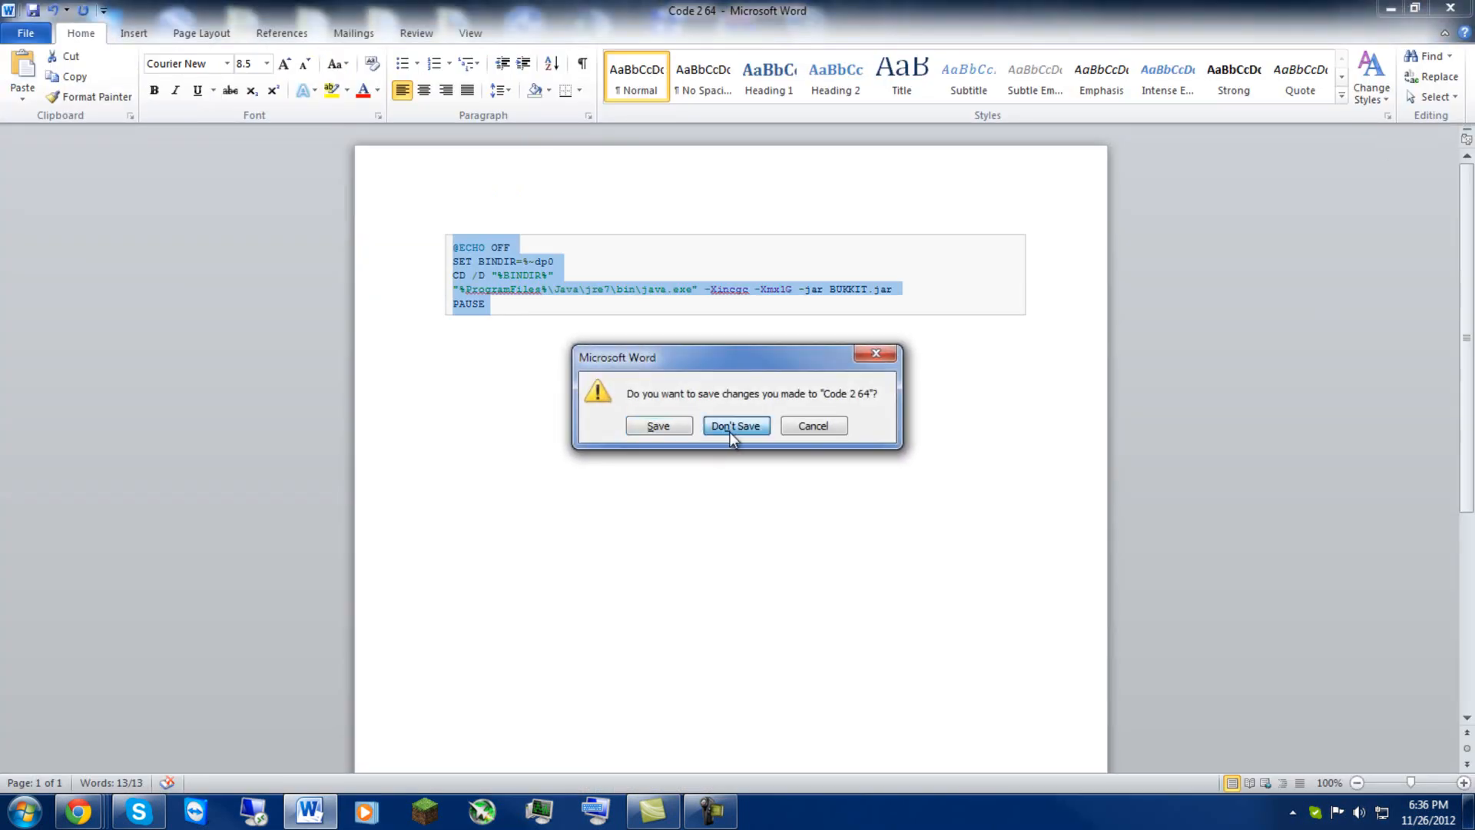
pyautogui.click(733, 427)
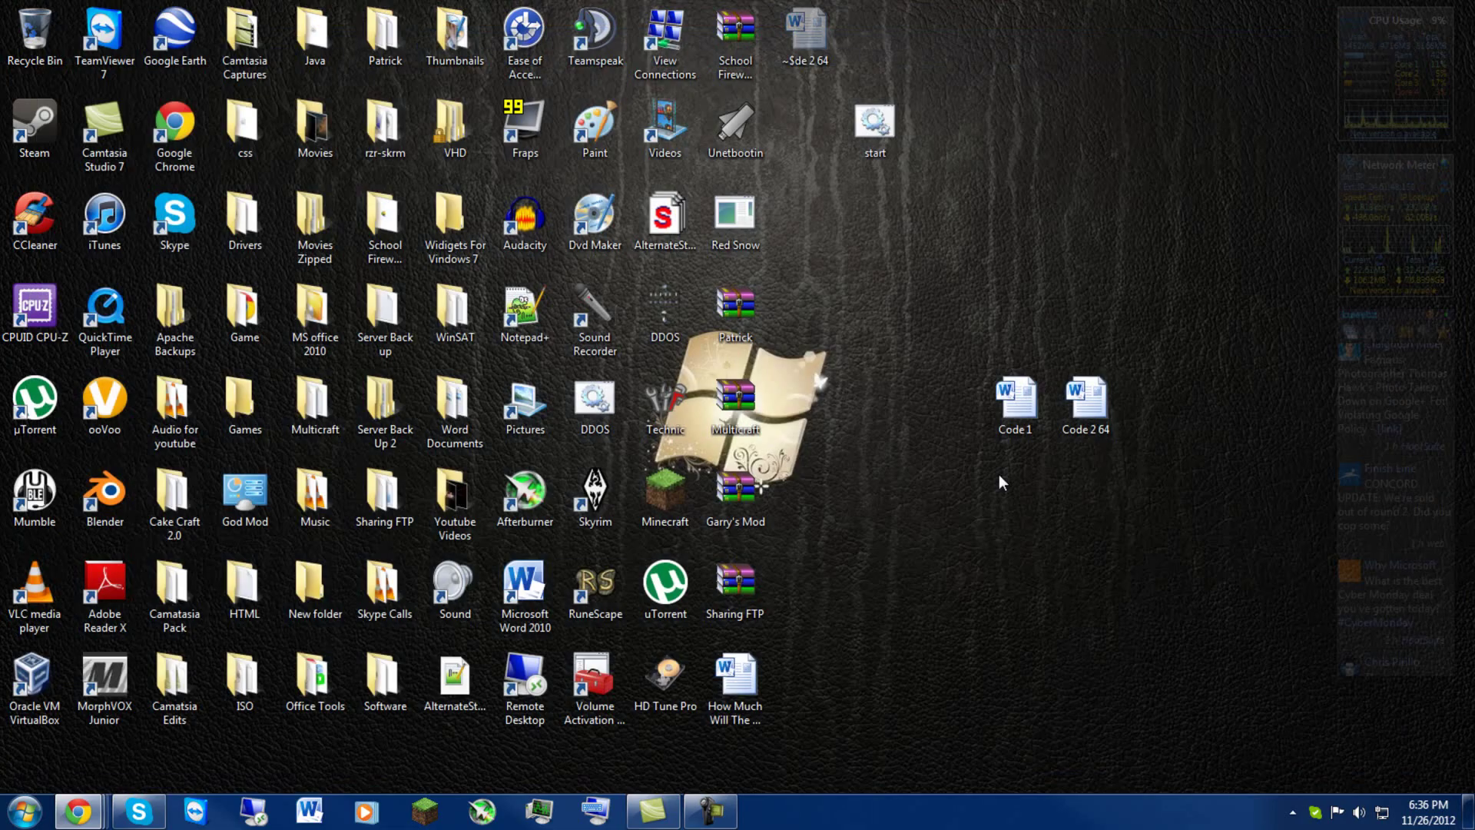
# Copy the five-line 32-bit script from Code 1 into a new Notepad window
pyautogui.doubleClick(1025, 393)
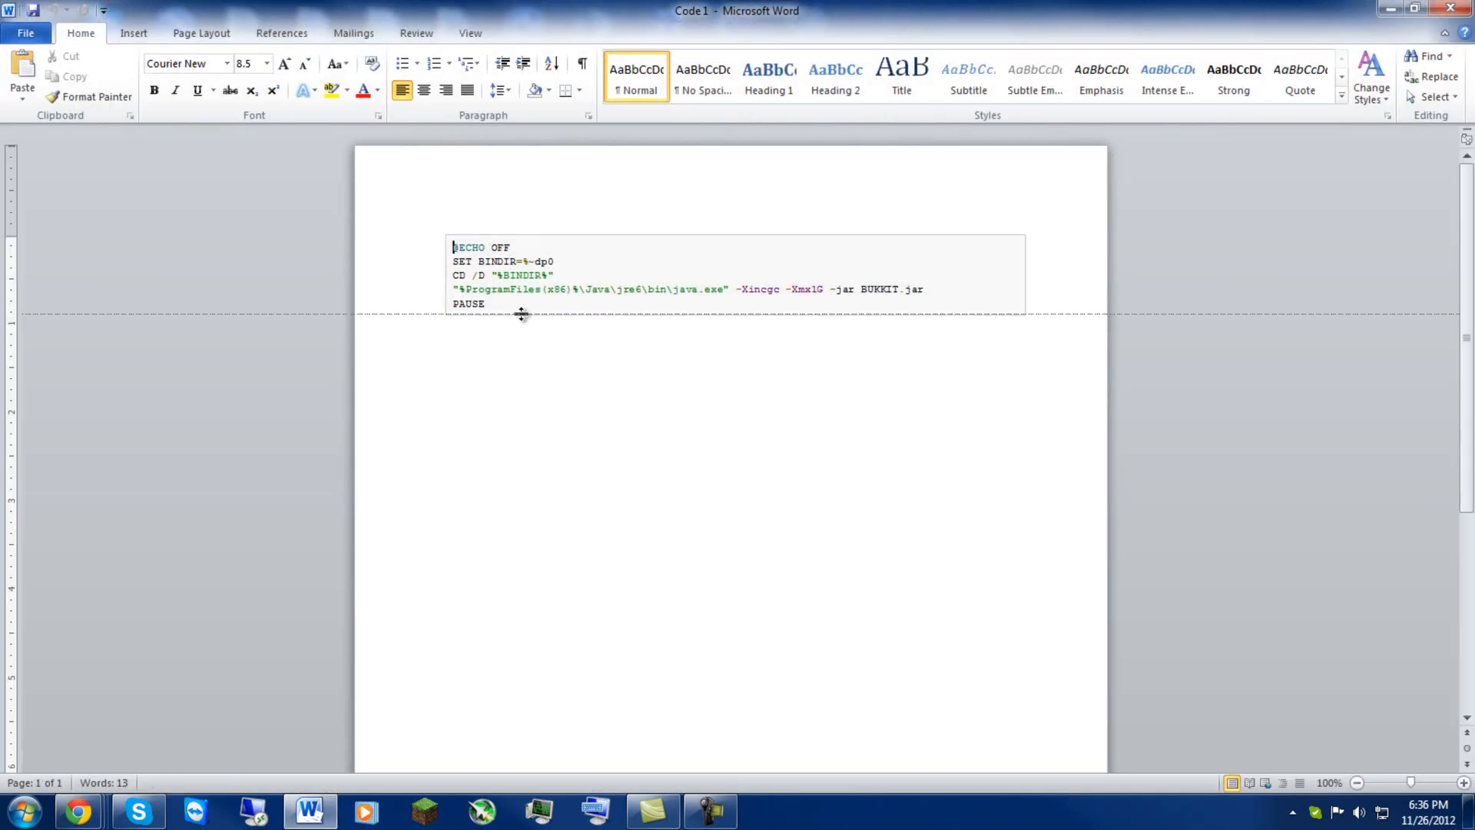
pyautogui.click(502, 308)
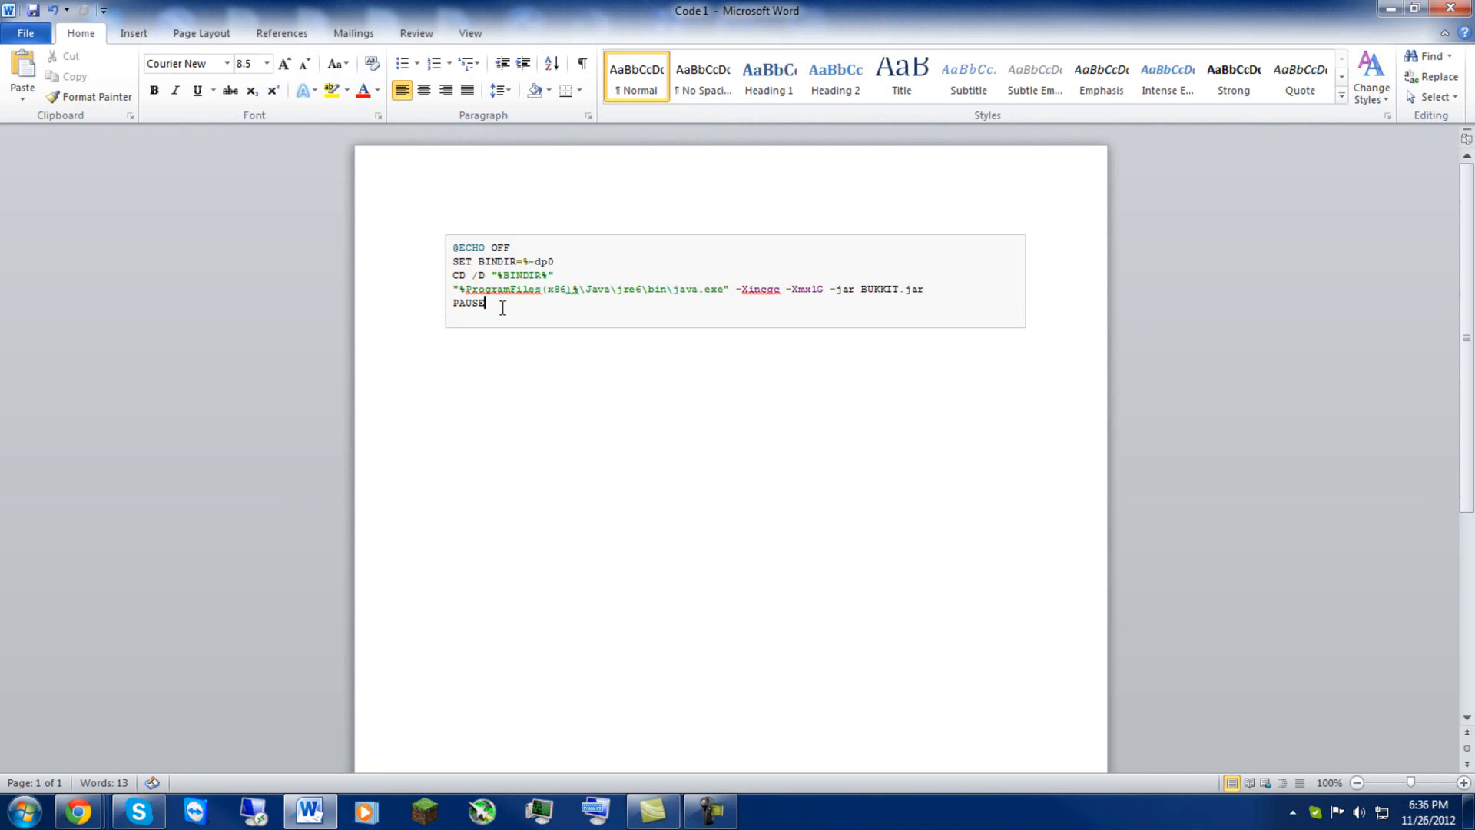
pyautogui.moveTo(502, 307); pyautogui.dragTo(455, 240)
pyautogui.hotkey('ctrl', 'c')
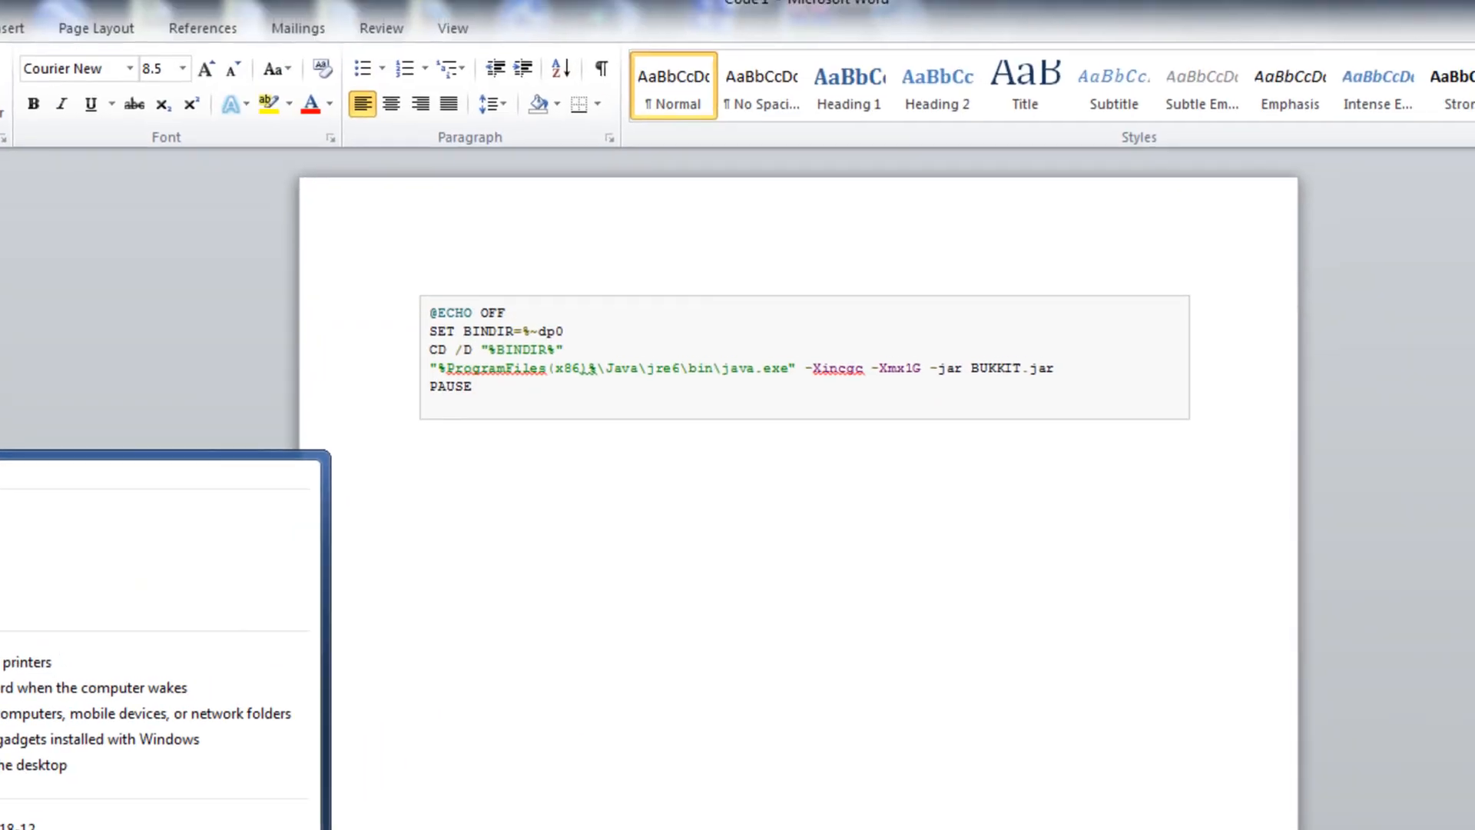
pyautogui.press('Return')
pyautogui.hotkey('ctrl', 'v')
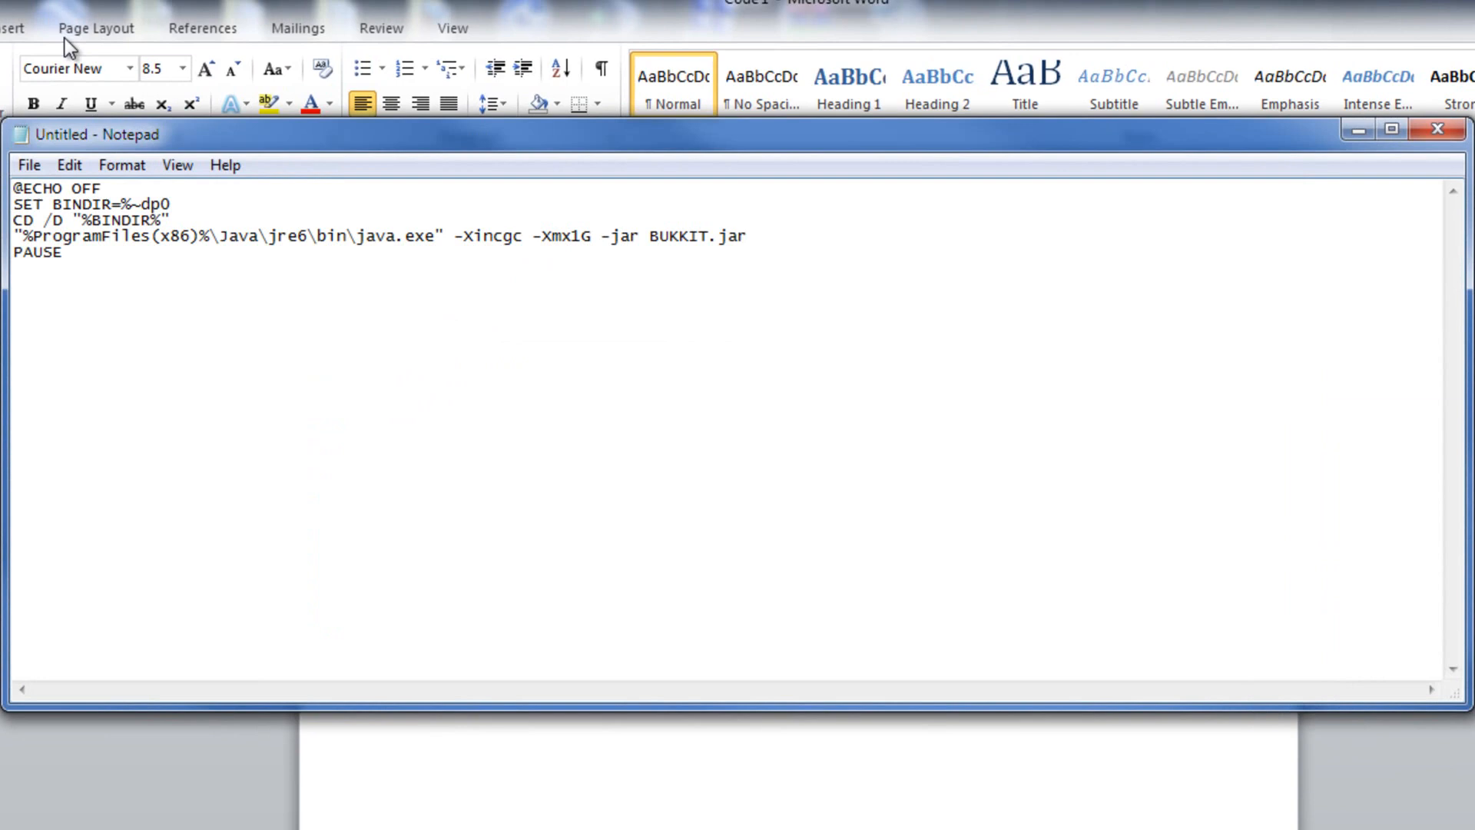
# Save the script as start.bat with the All Files type
pyautogui.click(30, 164)
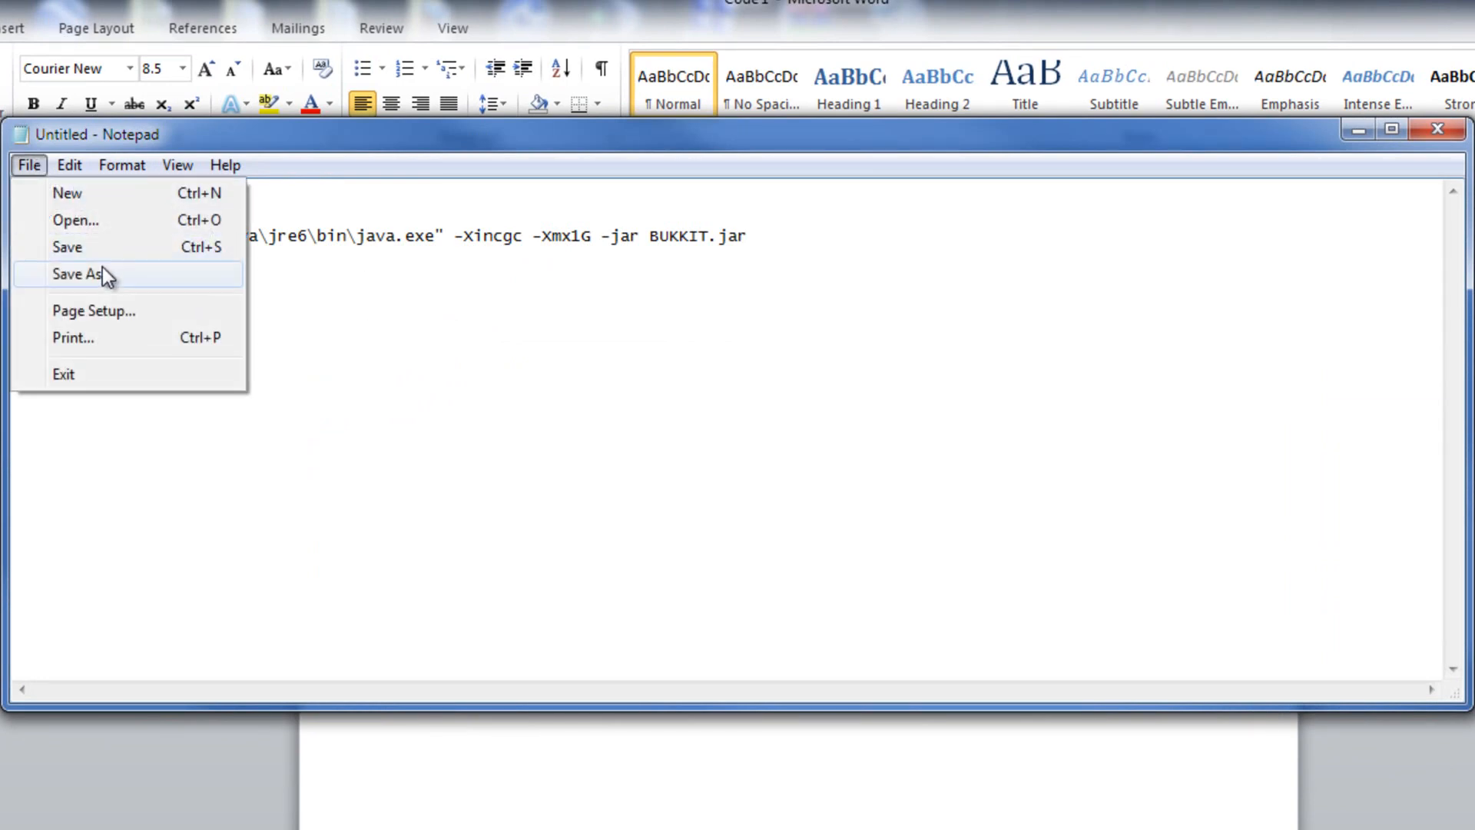
pyautogui.click(103, 268)
pyautogui.click(376, 668)
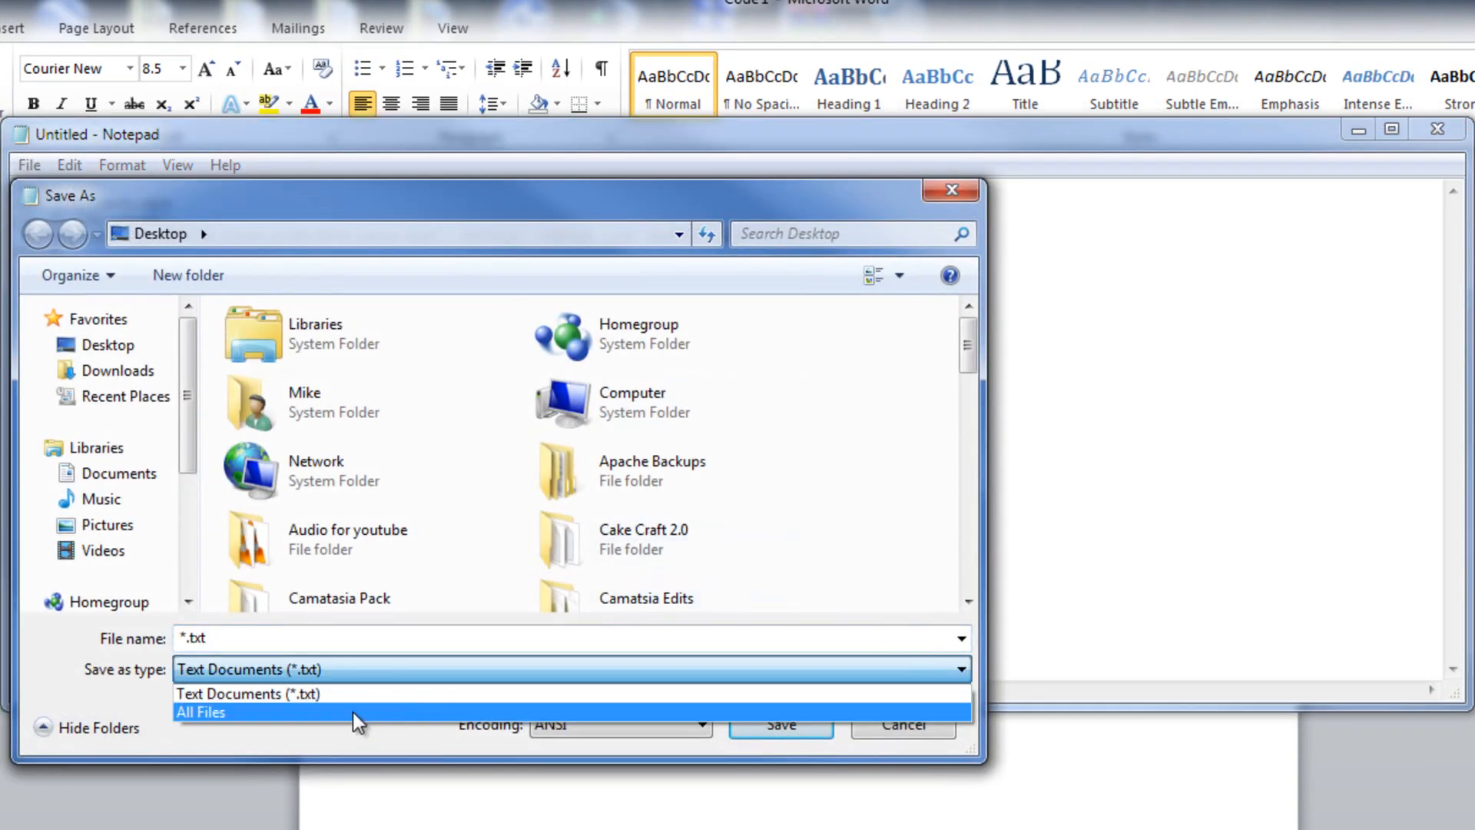
pyautogui.click(360, 711)
pyautogui.click(331, 639)
pyautogui.write('st')
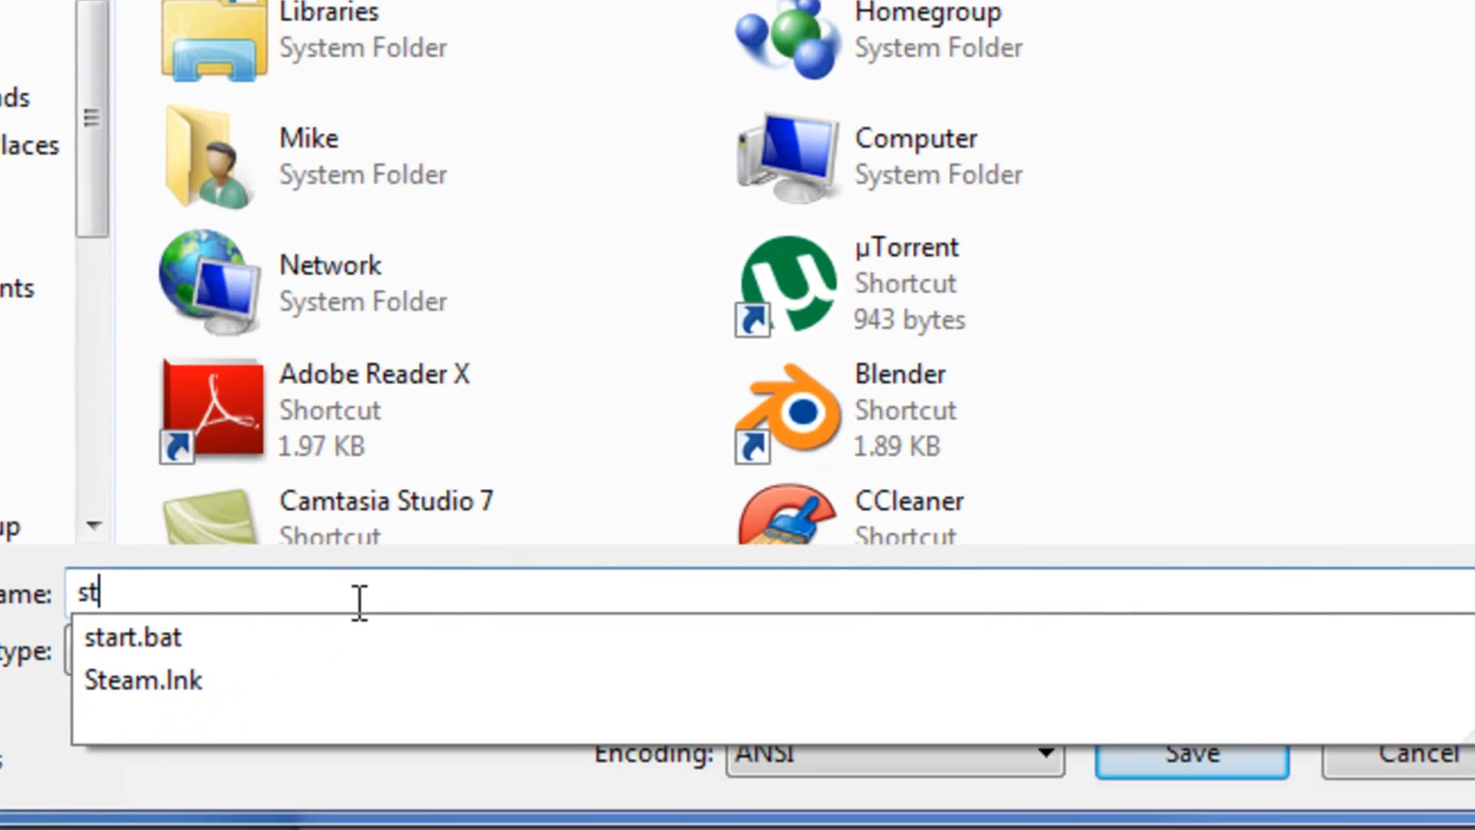
pyautogui.write('art11')
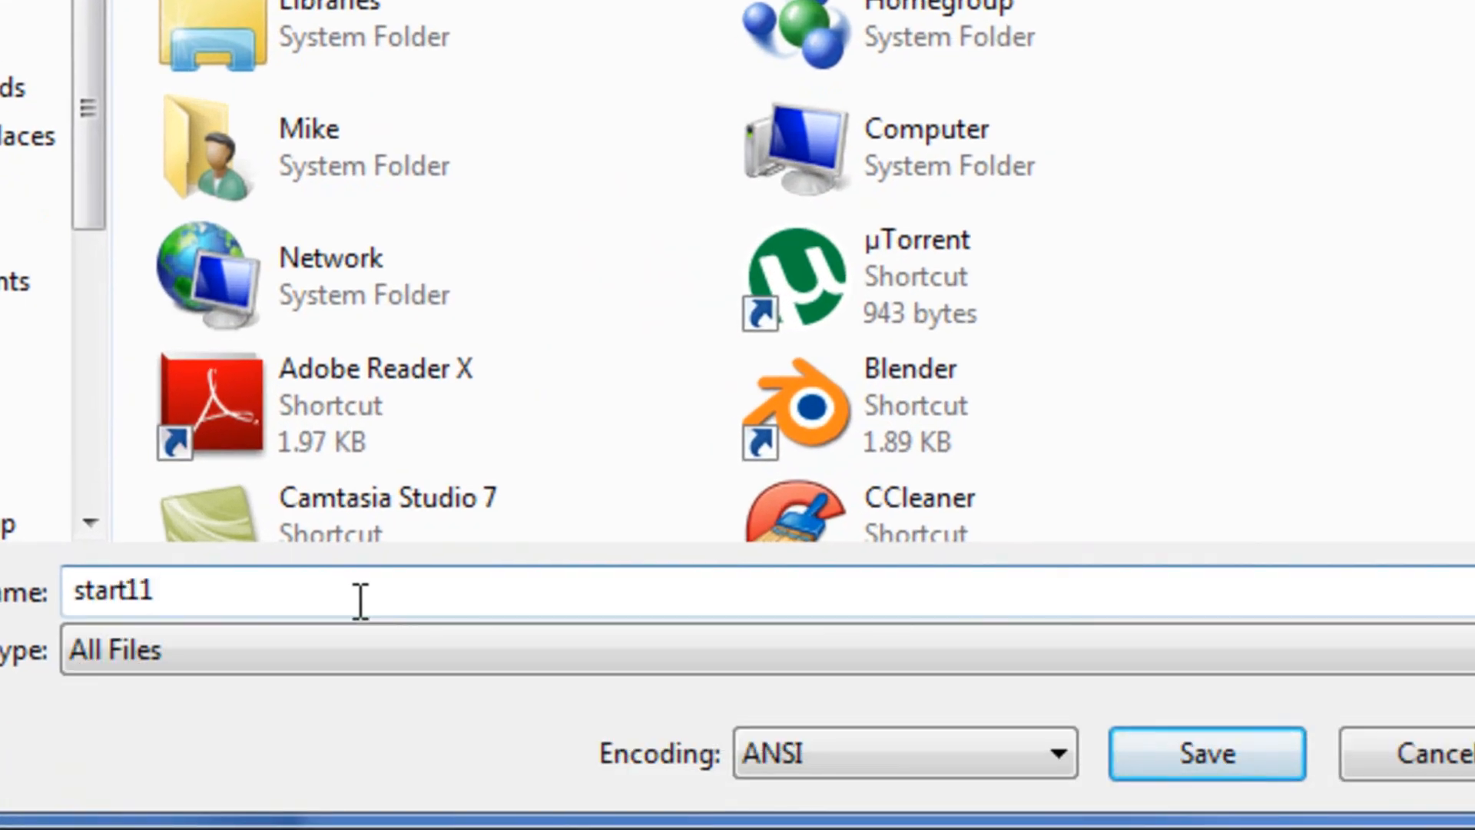
pyautogui.write('.batg')
pyautogui.press('BackSpace')
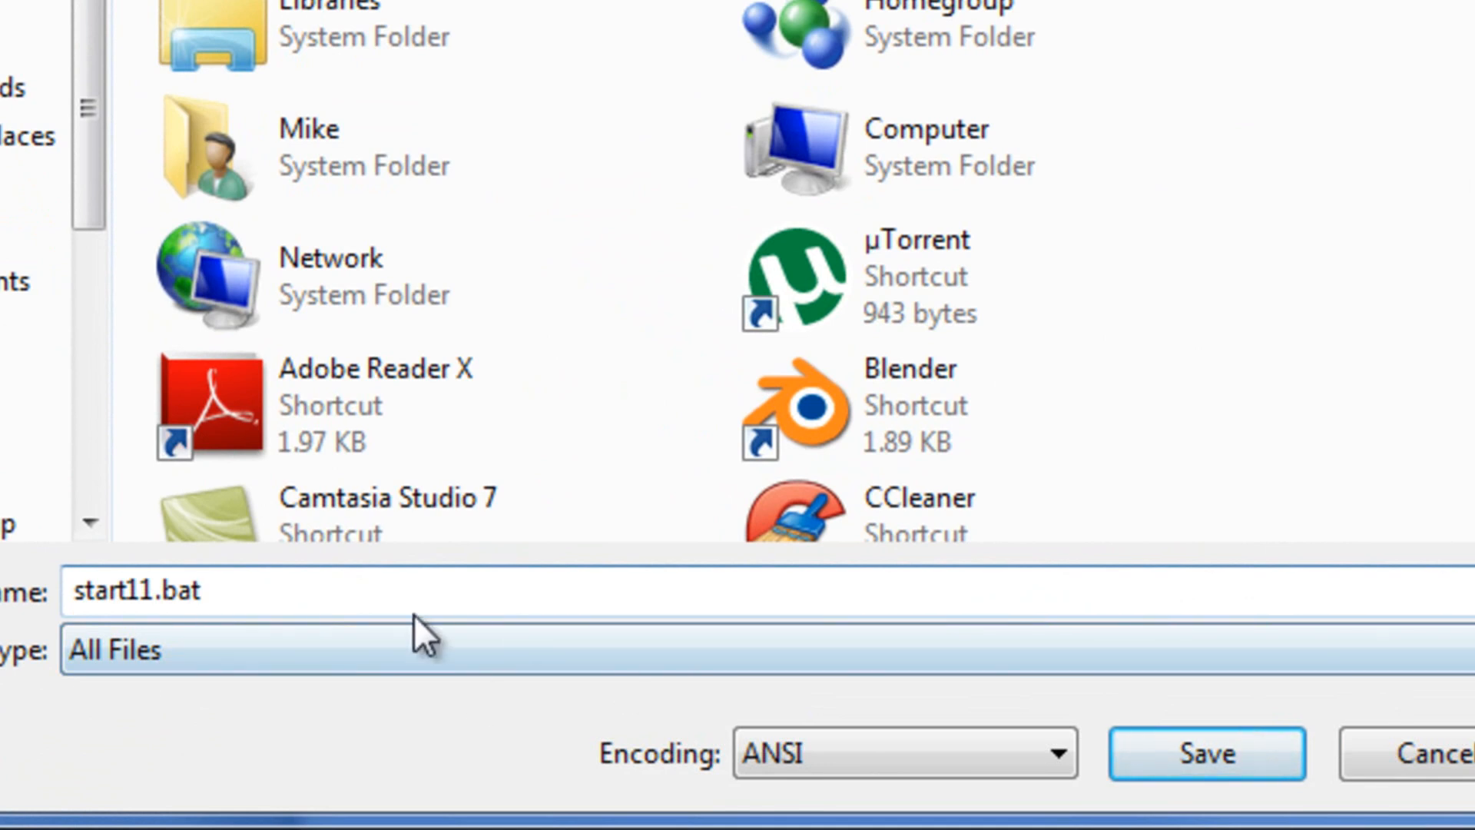
pyautogui.press('BackSpace')
pyautogui.press('BackSpace')
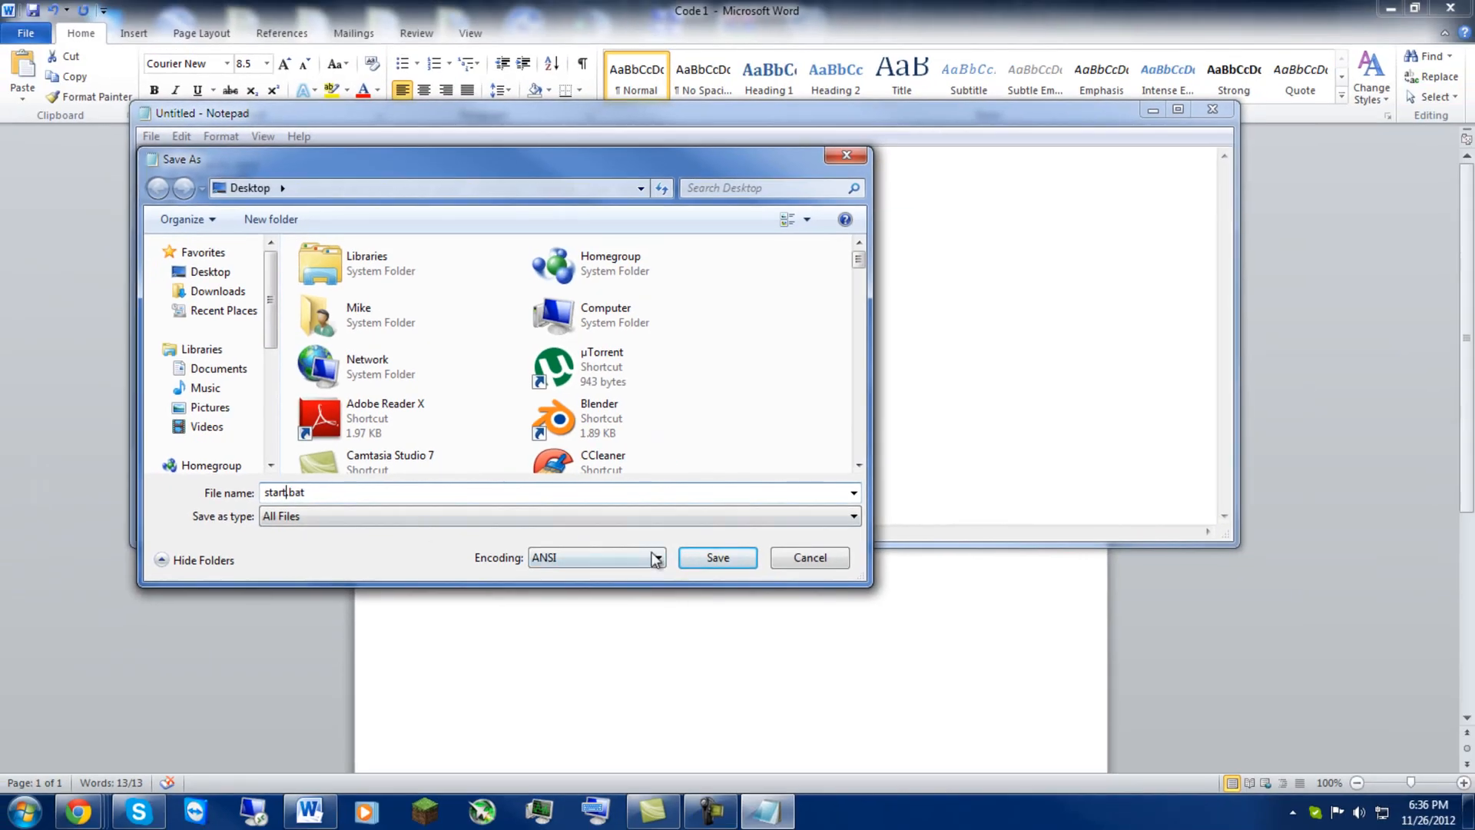
pyautogui.click(746, 561)
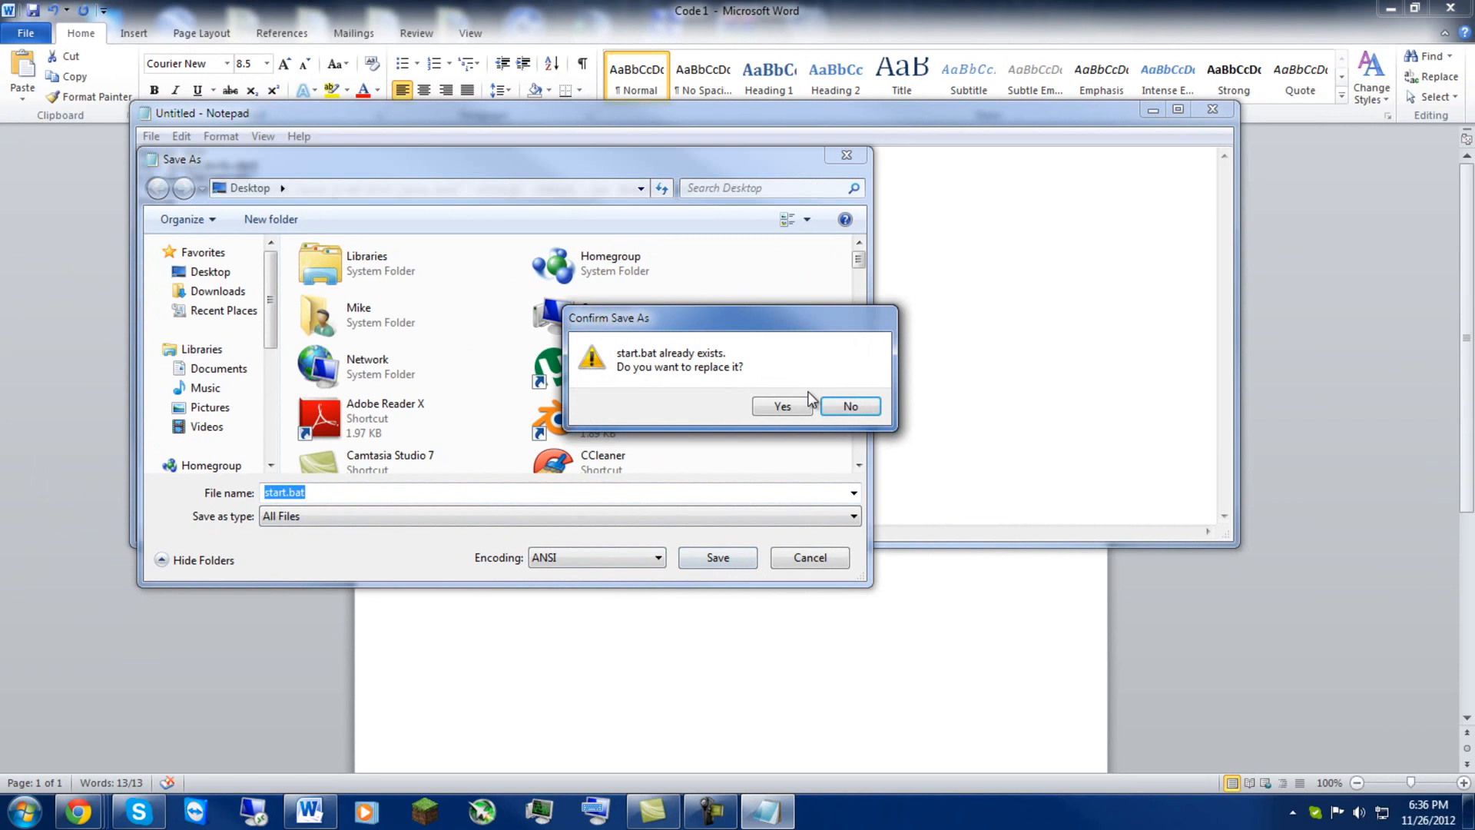
# Confirm replacing start.bat, dismiss the file-in-use error, and close Notepad
pyautogui.click(785, 405)
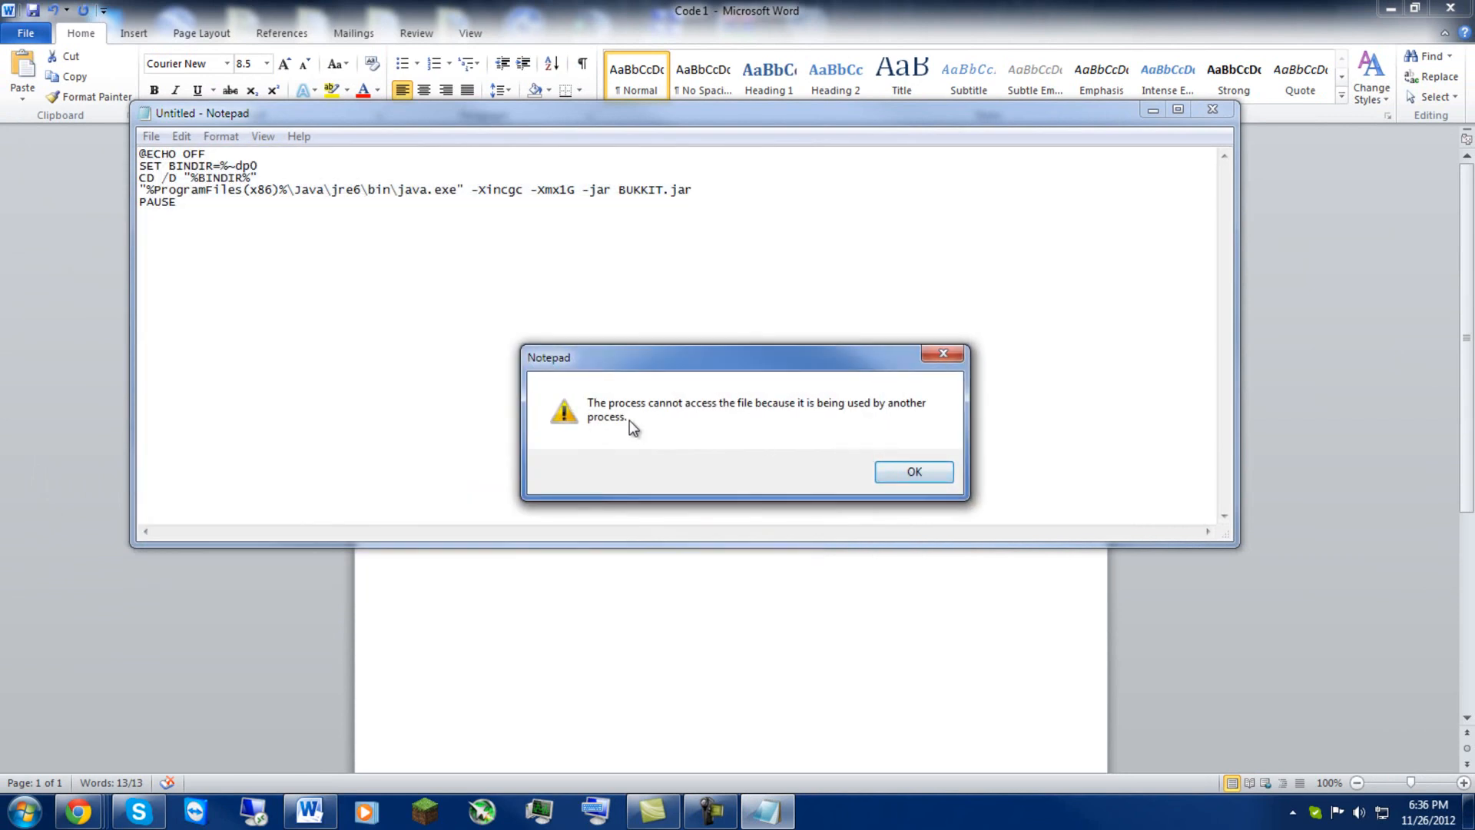
pyautogui.click(922, 471)
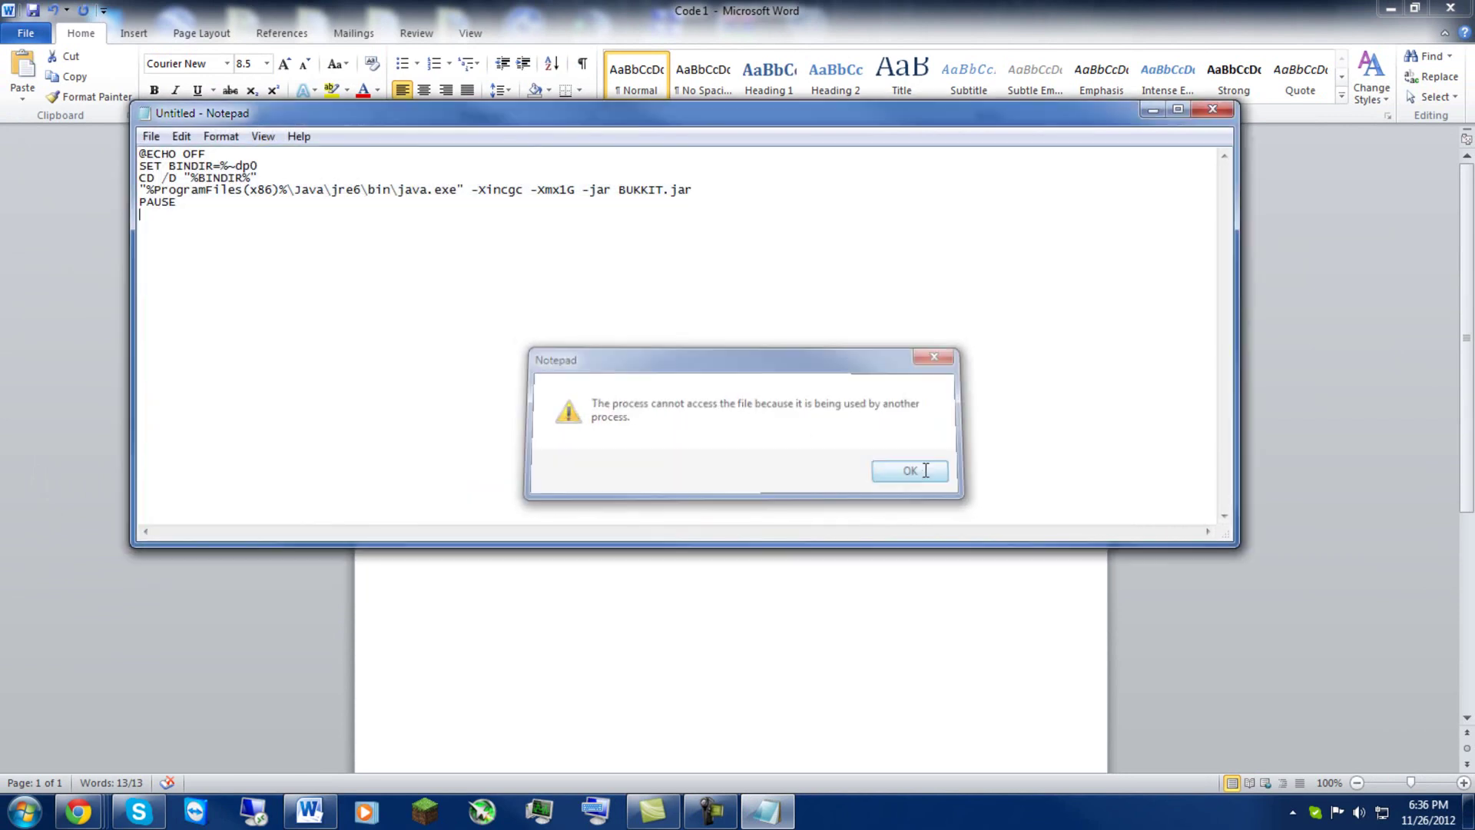
pyautogui.click(1212, 108)
# Discard the unsaved Notepad text and close Word without saving Code 1
pyautogui.click(781, 413)
pyautogui.hotkey('alt', 'F4')
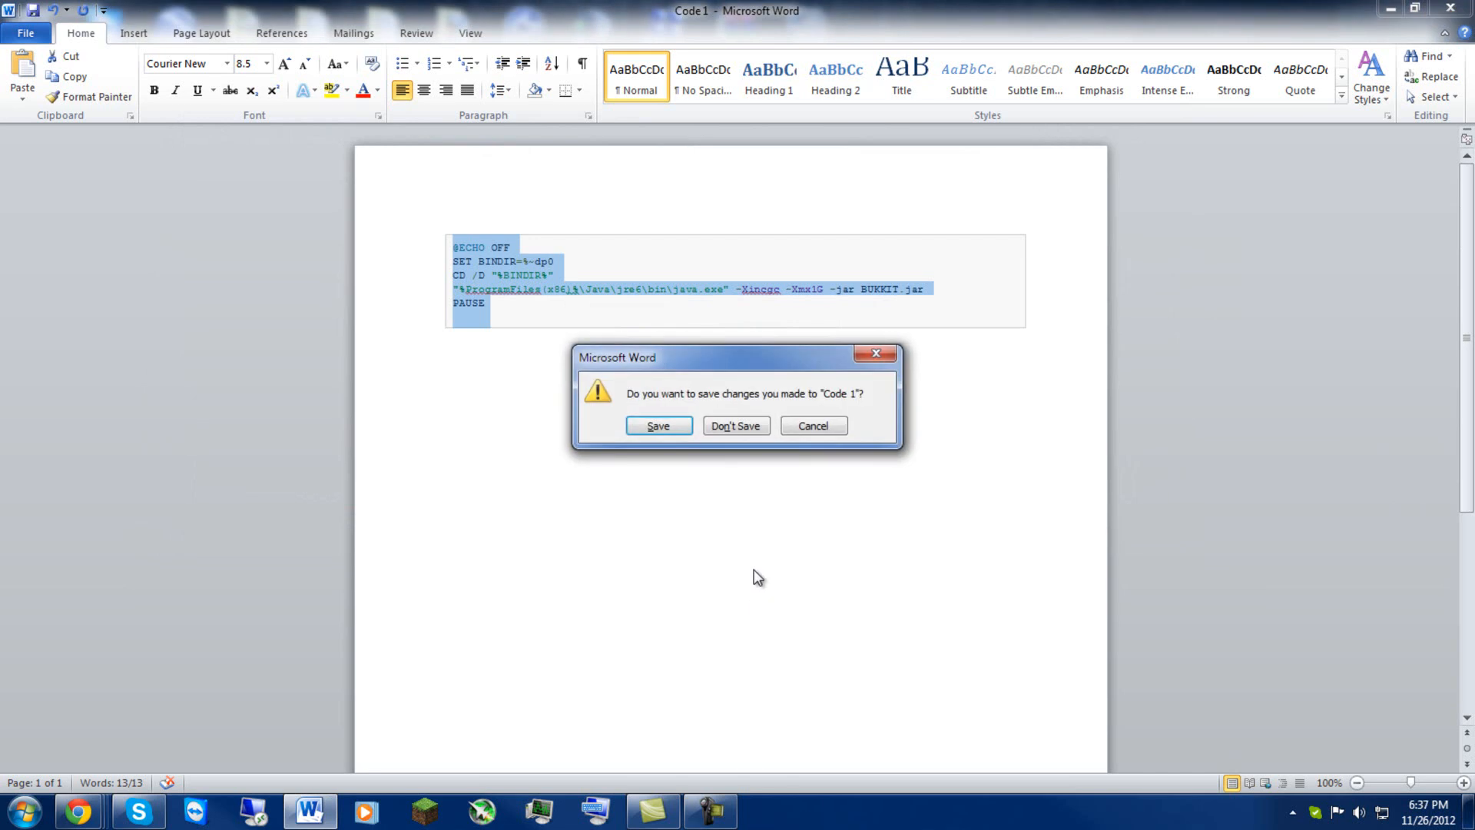
pyautogui.click(759, 427)
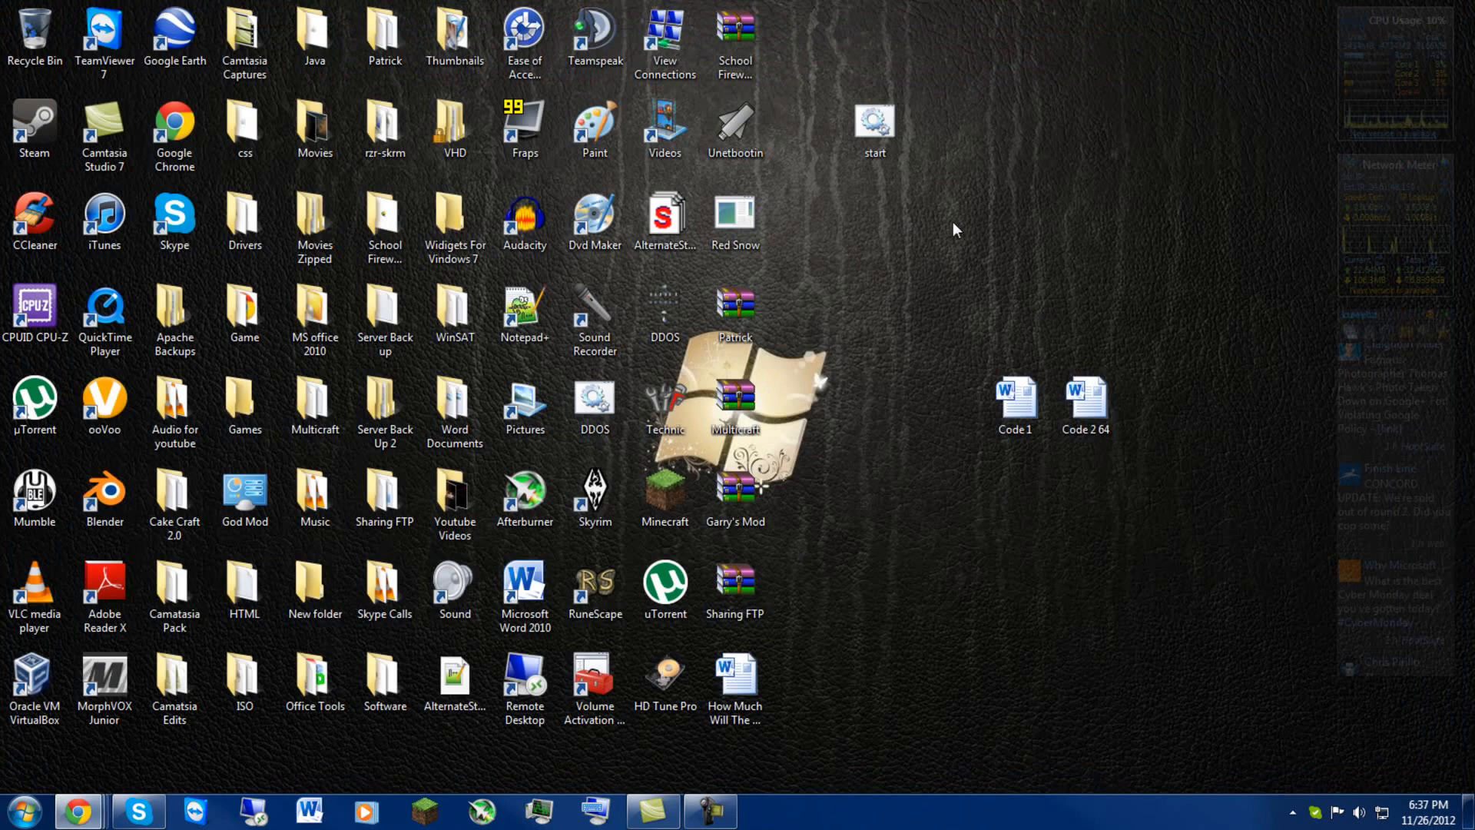
# Move the start icon up beside Code 2 64 on the desktop
pyautogui.moveTo(947, 69); pyautogui.dragTo(830, 373)
pyautogui.click(987, 596)
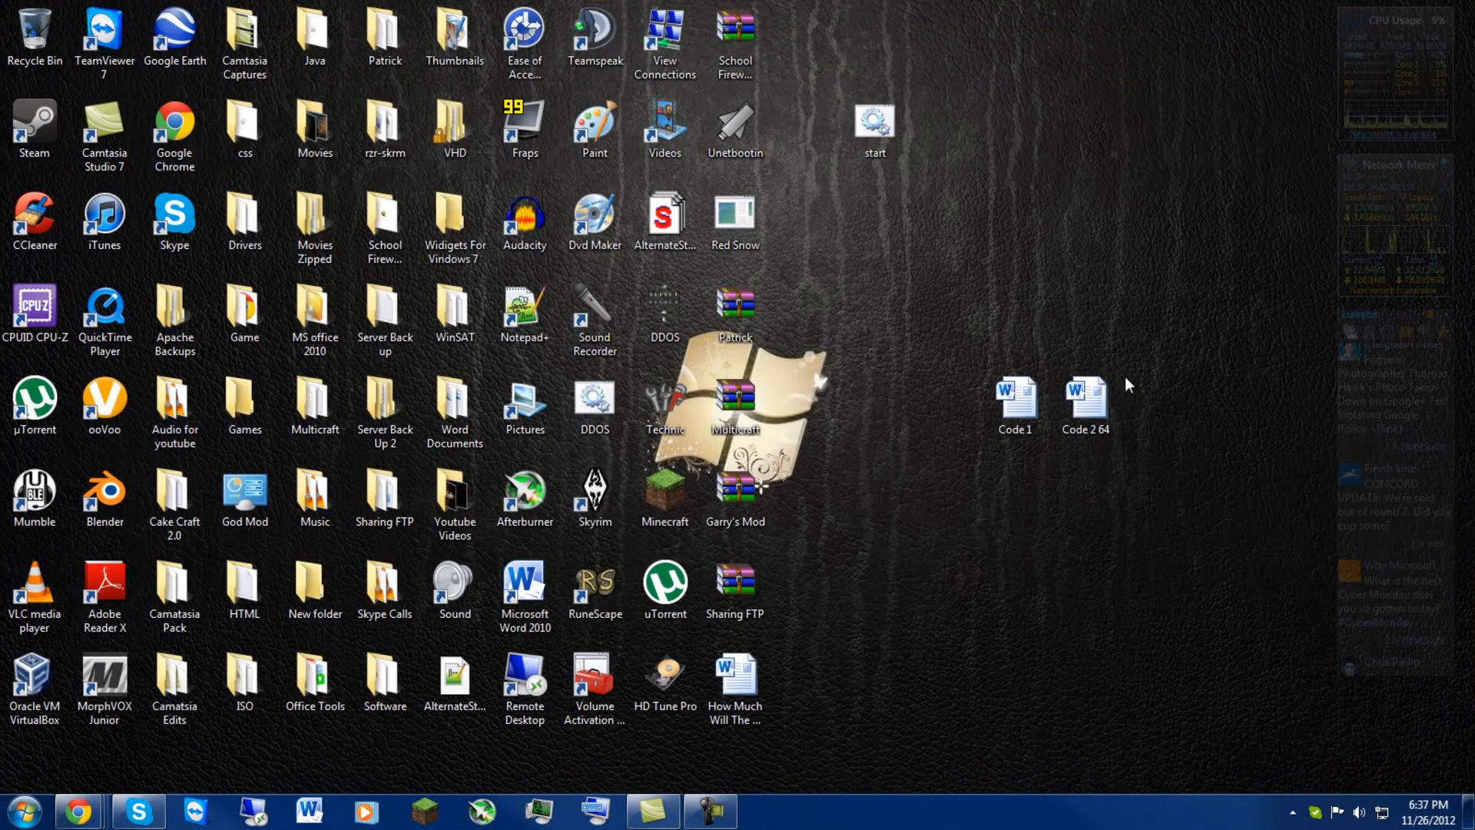
pyautogui.moveTo(875, 125)
pyautogui.mouseDown()
pyautogui.moveTo(1169, 369)
pyautogui.moveTo(1164, 411)
pyautogui.mouseUp()
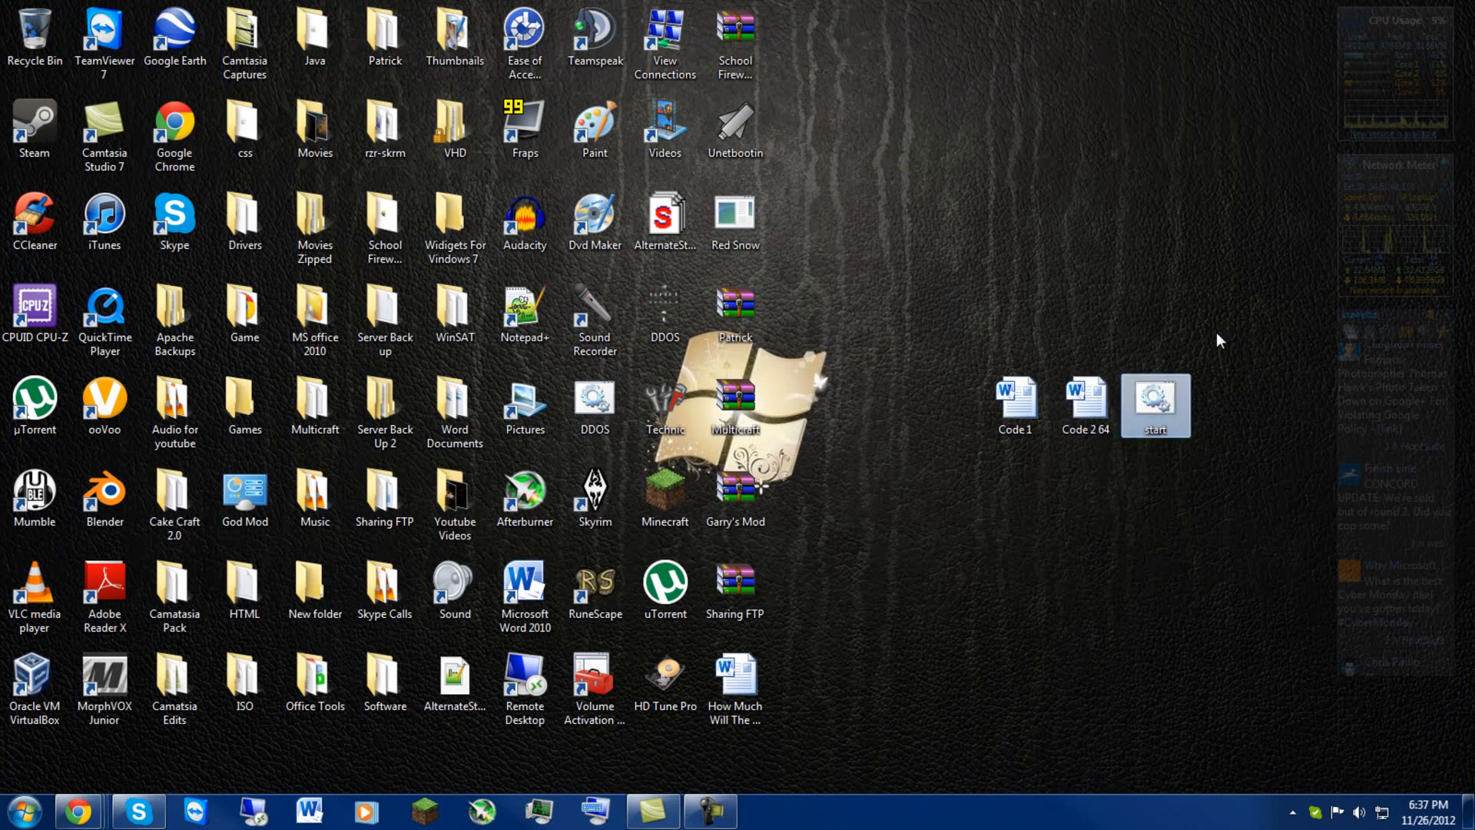
pyautogui.moveTo(1173, 393); pyautogui.dragTo(1103, 209)
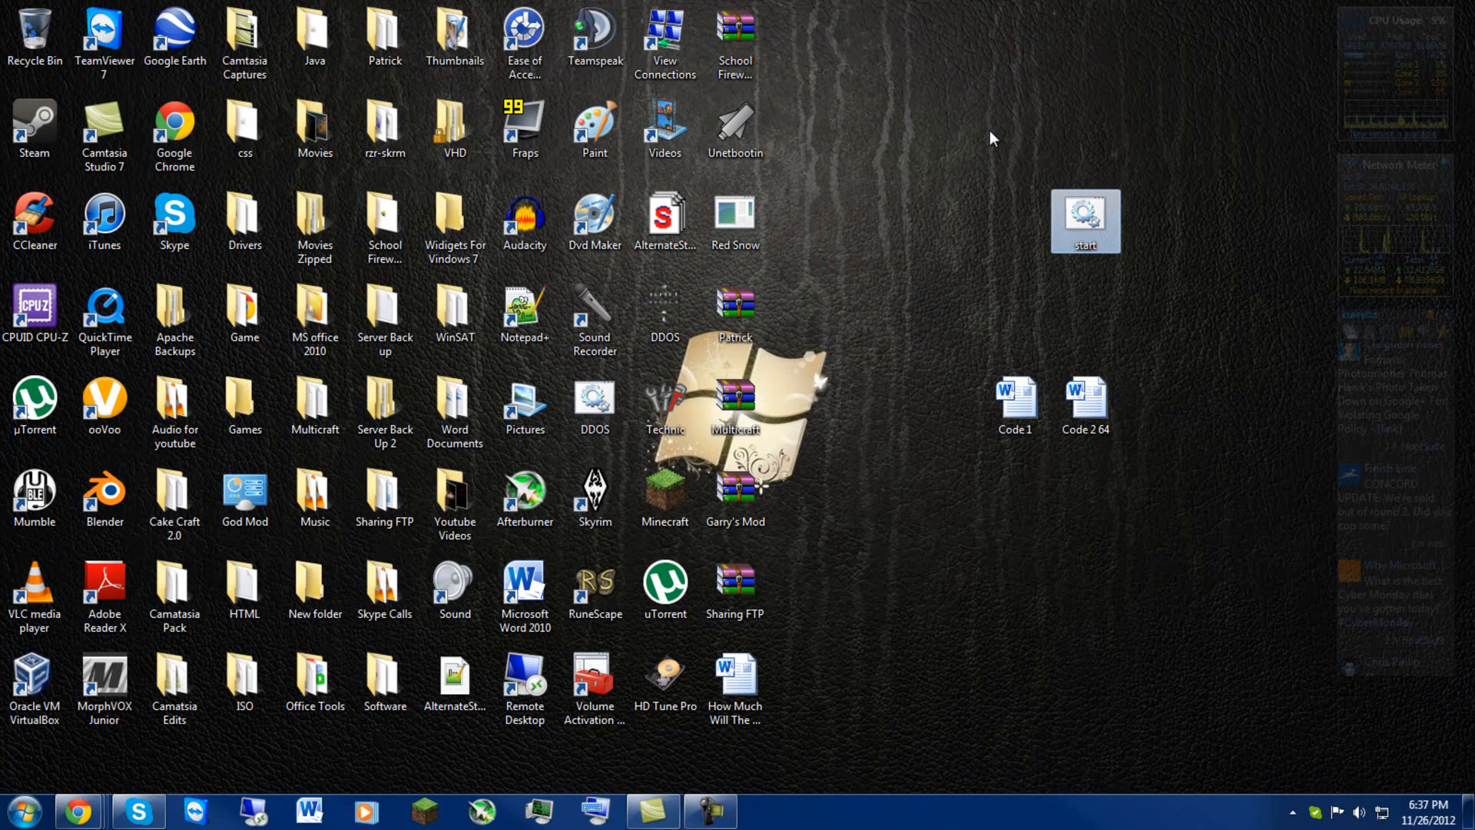
pyautogui.moveTo(973, 113); pyautogui.dragTo(1201, 273)
pyautogui.moveTo(1167, 192); pyautogui.dragTo(1061, 282)
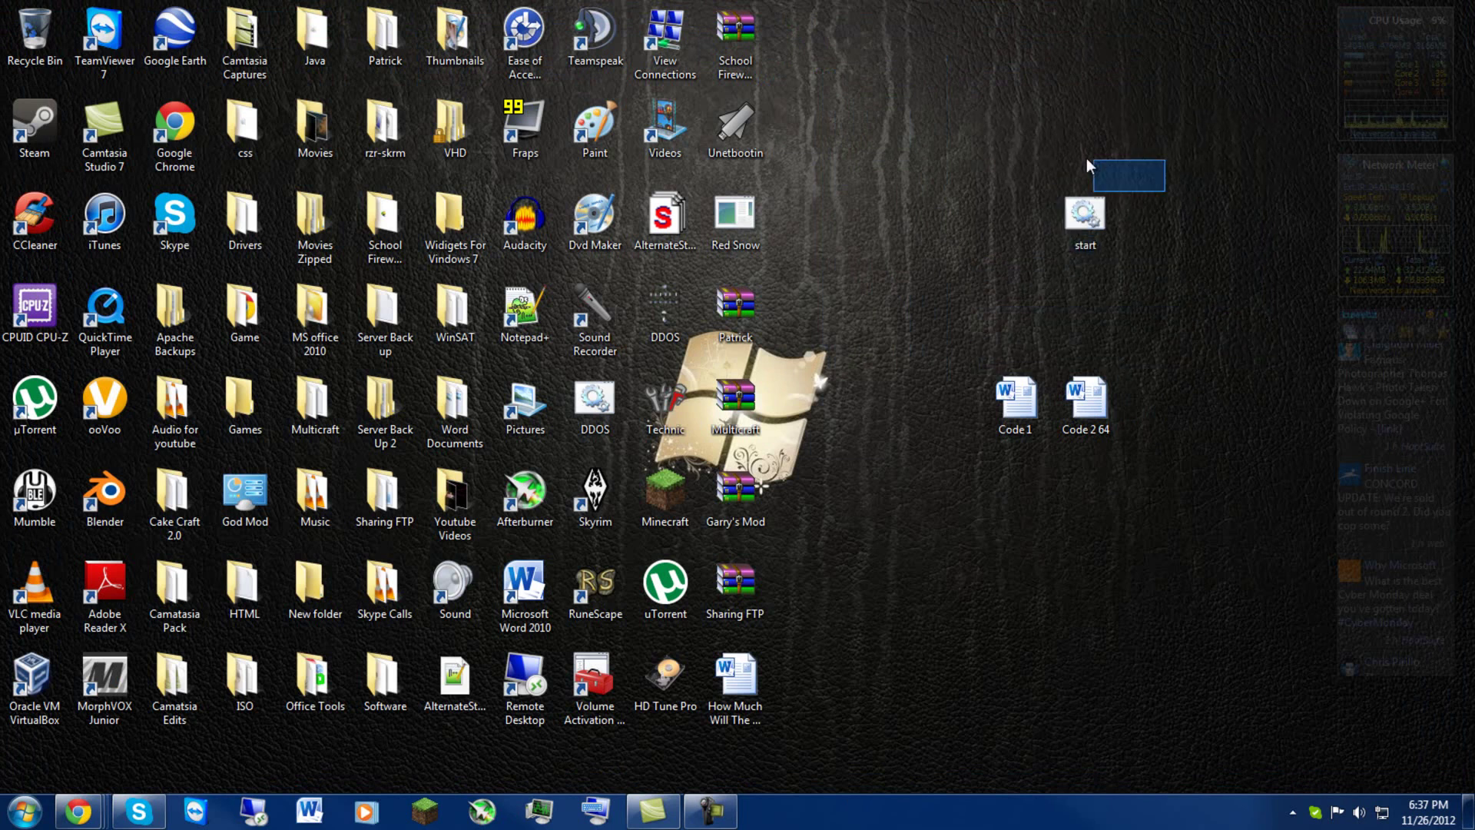
# Run start.bat, read the BUKKIT.jar access error in the maximized console, then close it
pyautogui.doubleClick(1075, 232)
pyautogui.moveTo(474, 26); pyautogui.dragTo(723, 2)
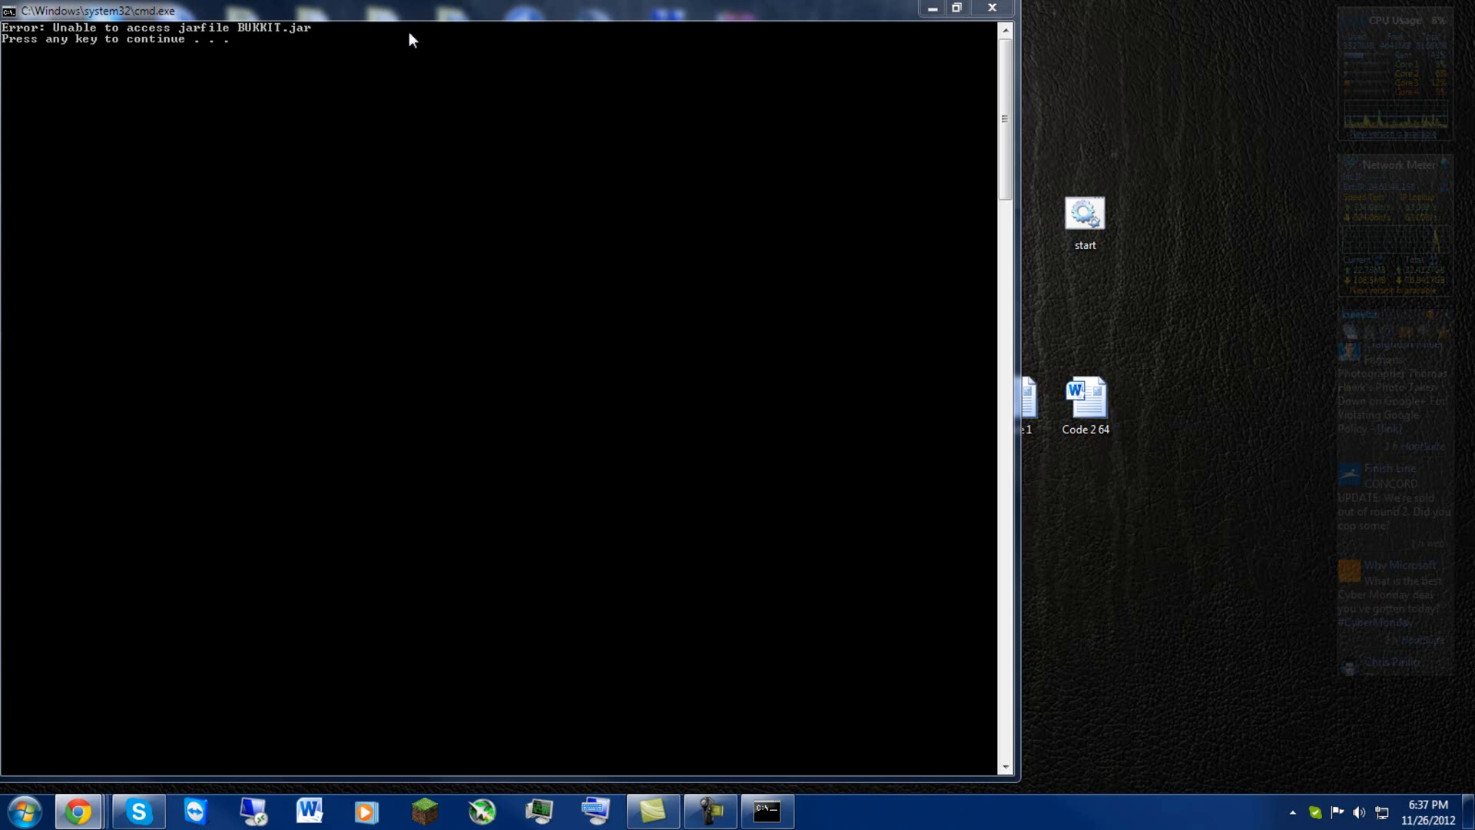
pyautogui.click(992, 9)
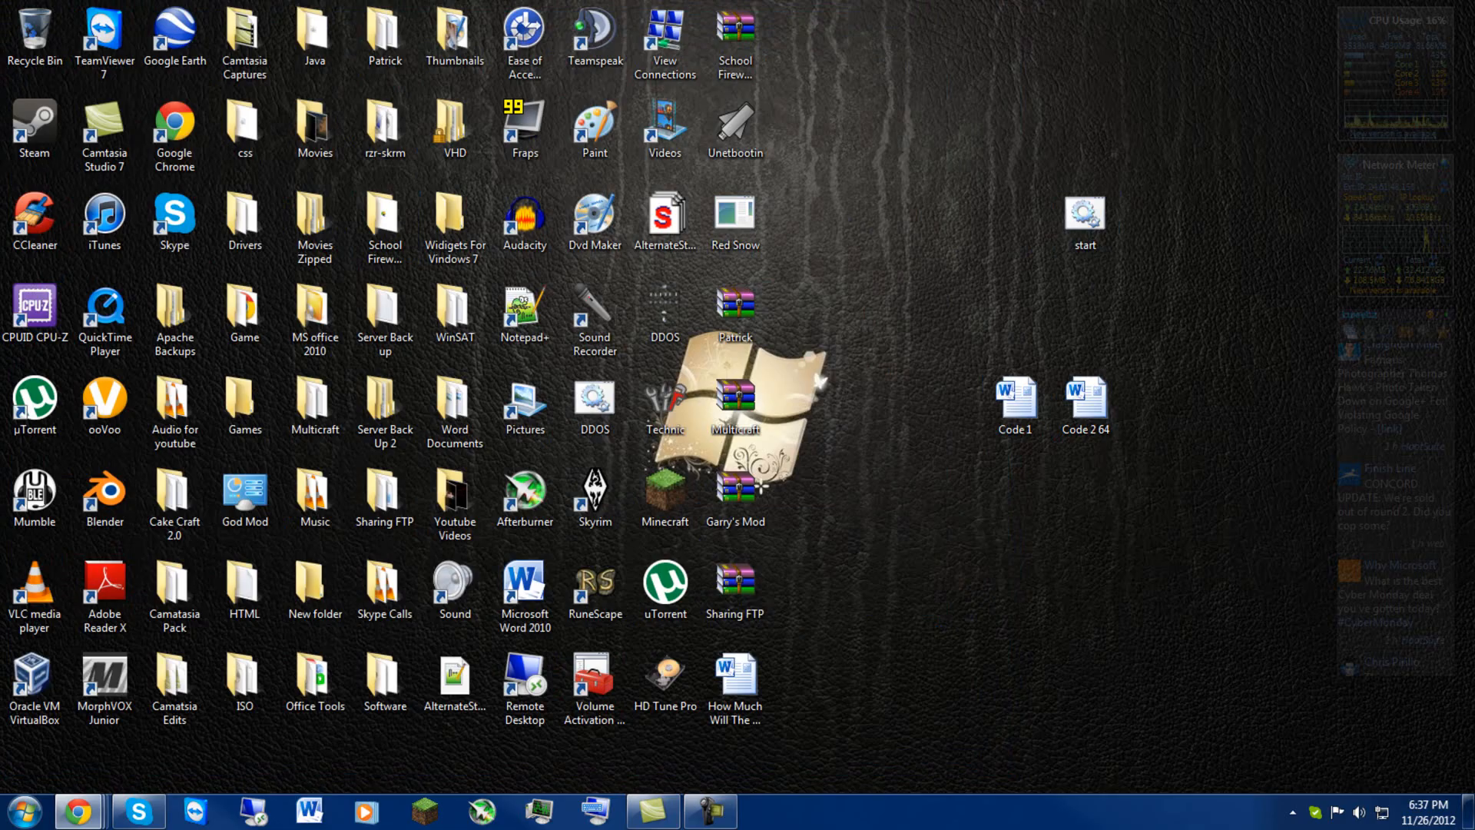
# Switch back to Google Chrome showing the hosting site's contact page
pyautogui.hotkey('alt', 'Tab')
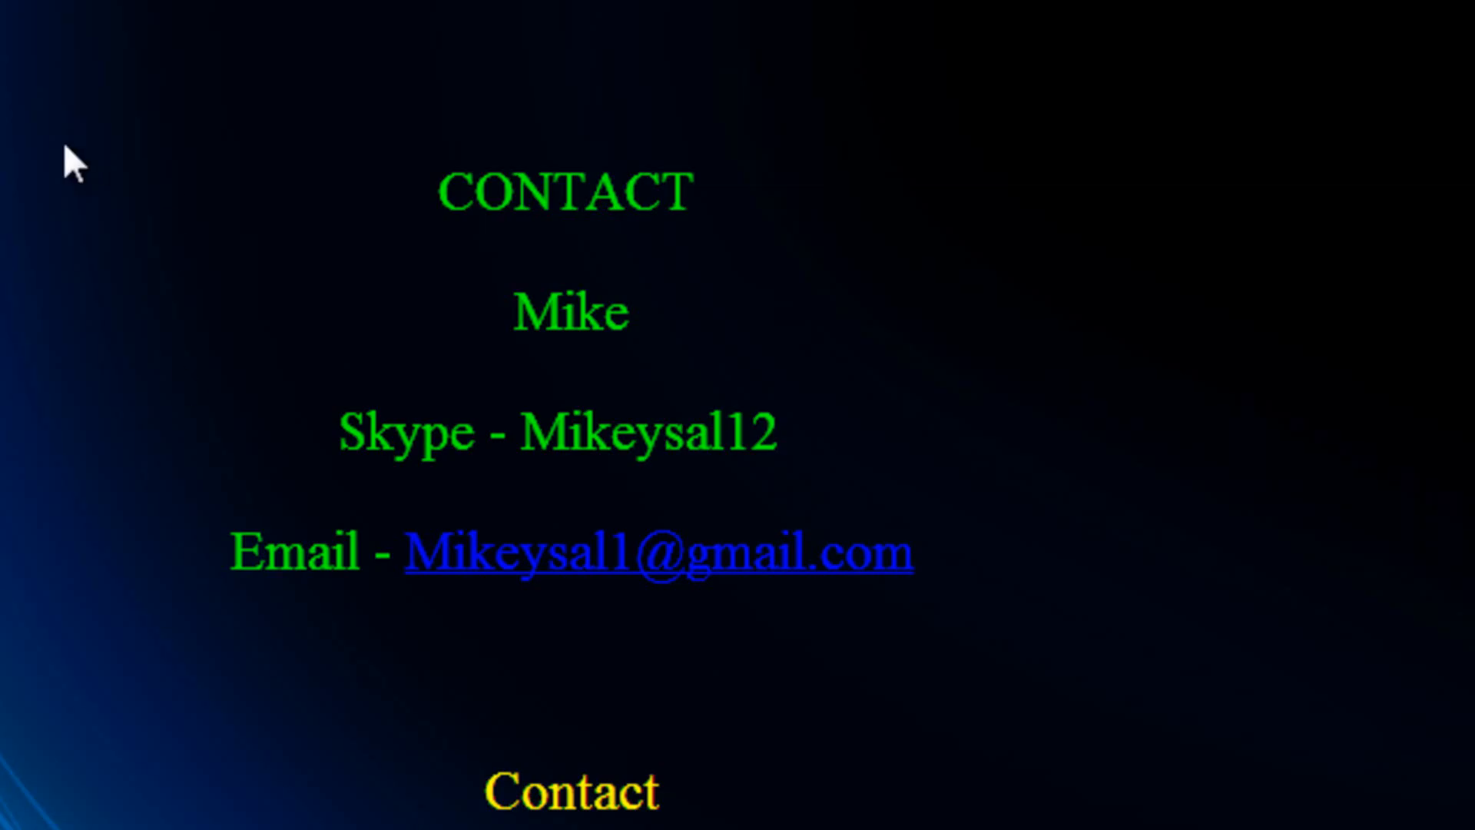
pyautogui.moveTo(100, 162); pyautogui.dragTo(889, 217)
pyautogui.click(1279, 437)
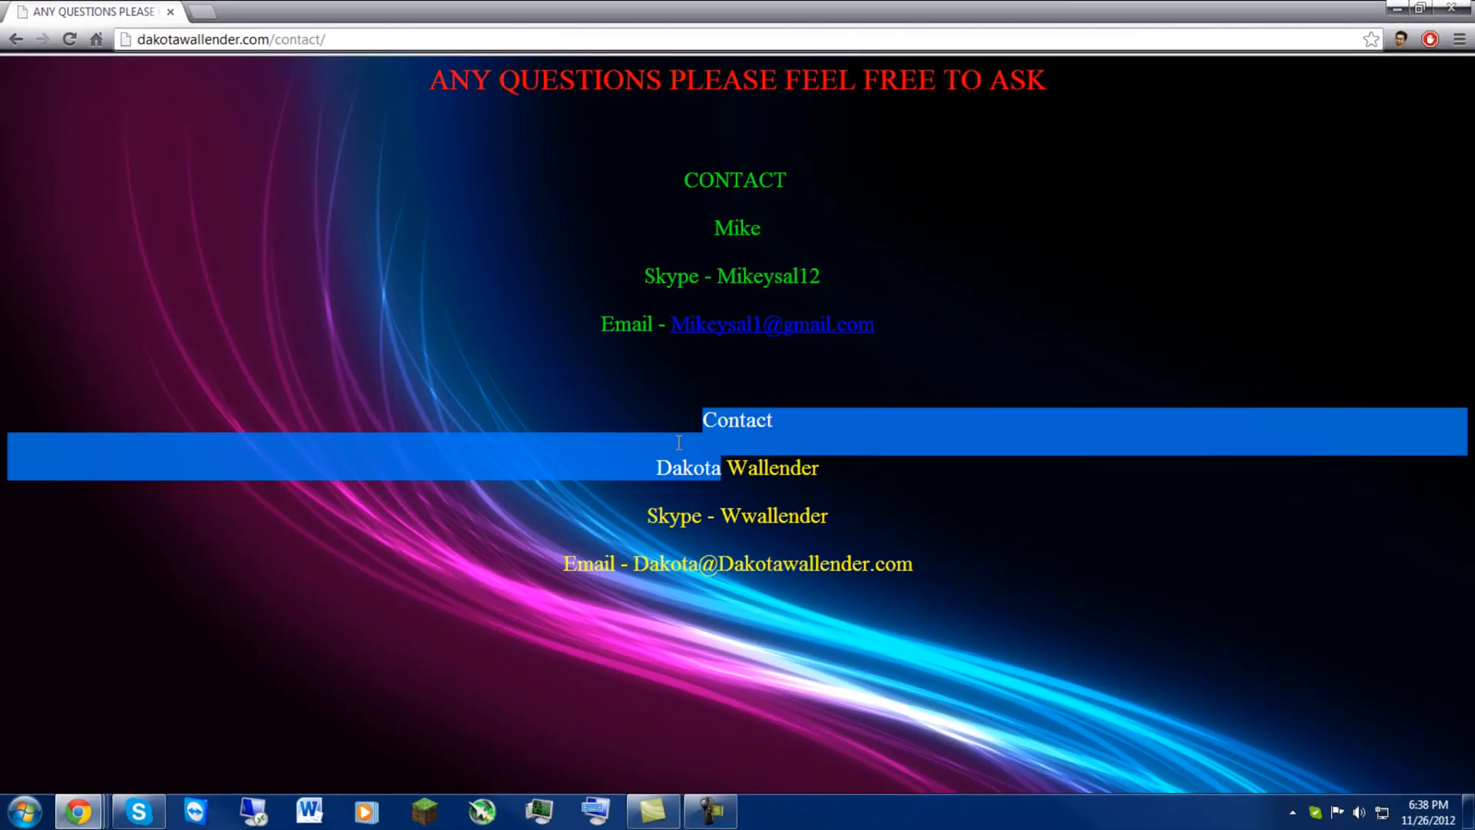
pyautogui.moveTo(697, 418); pyautogui.dragTo(958, 517)
pyautogui.click(921, 485)
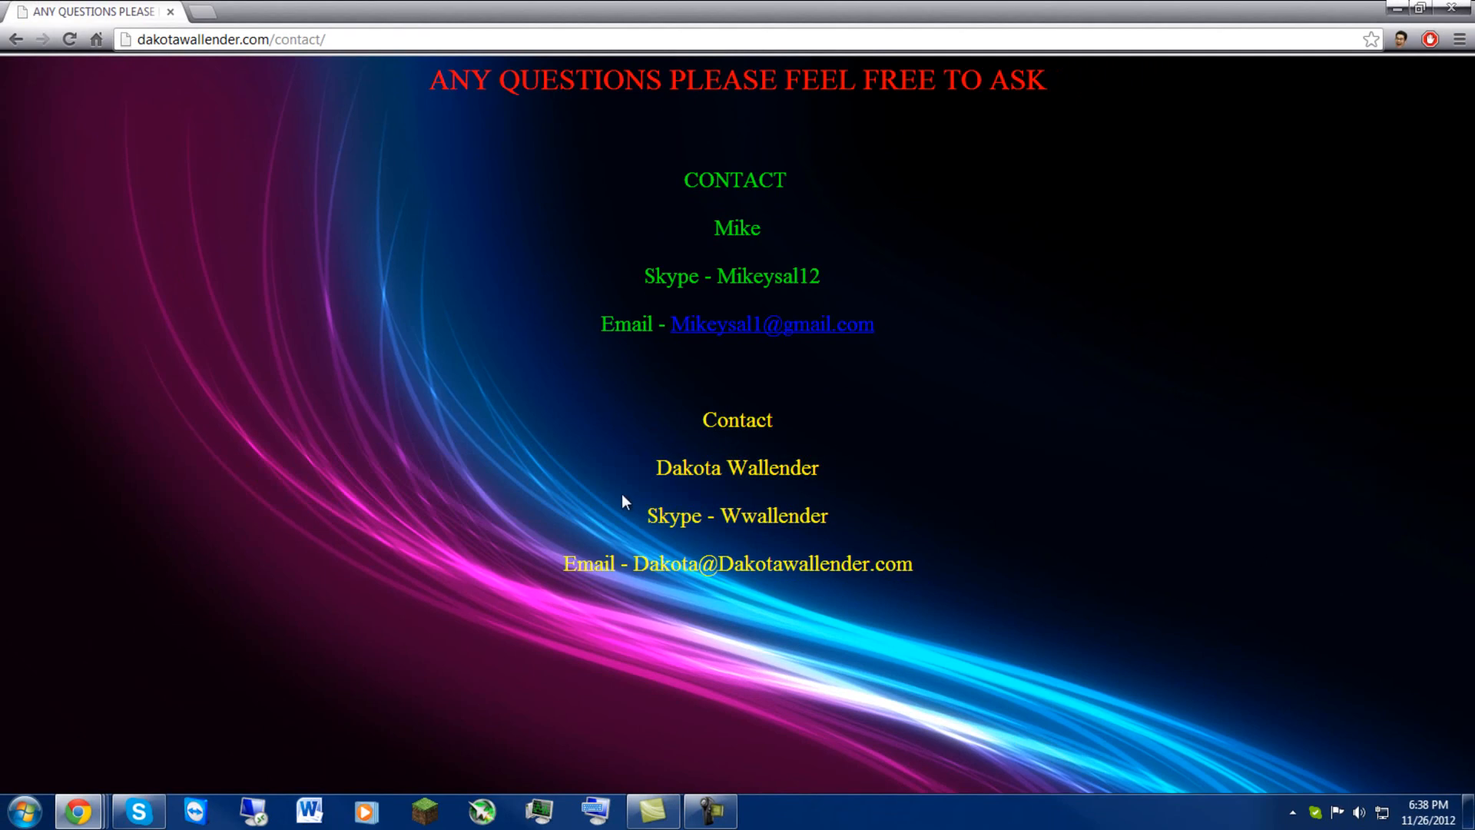